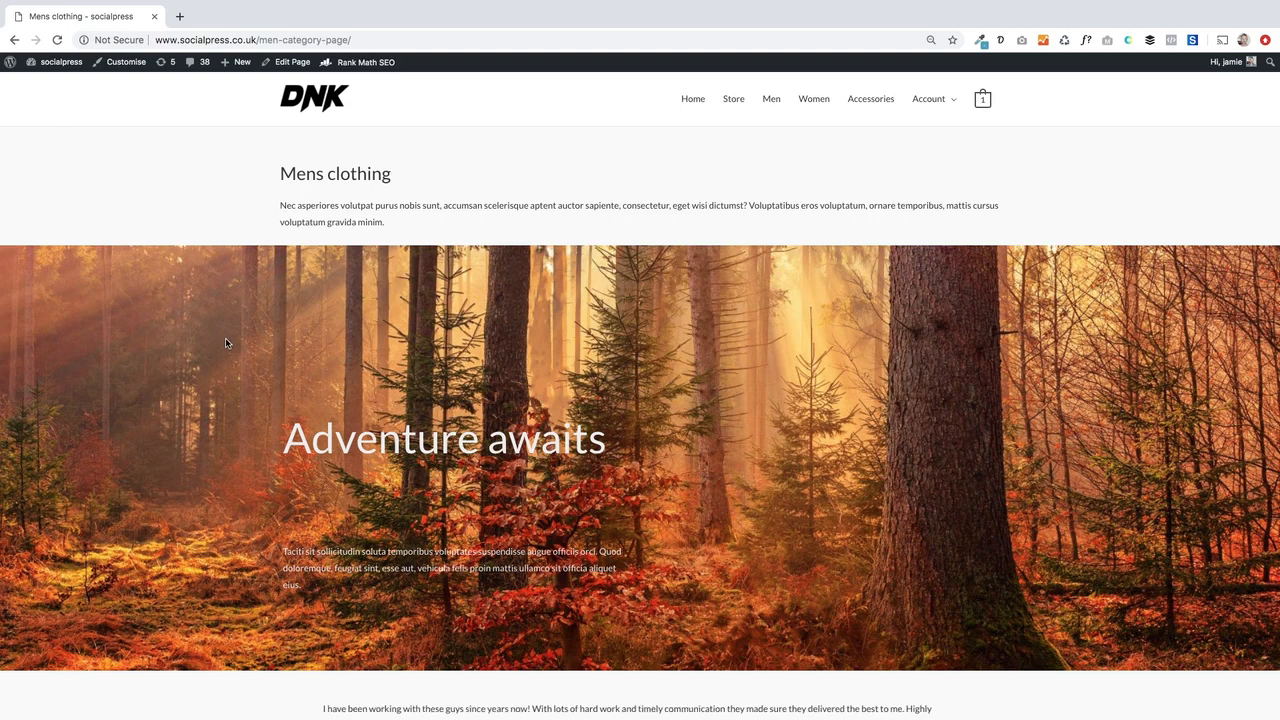
scroll(225, 343, down, 3)
scroll(225, 343, down, 2)
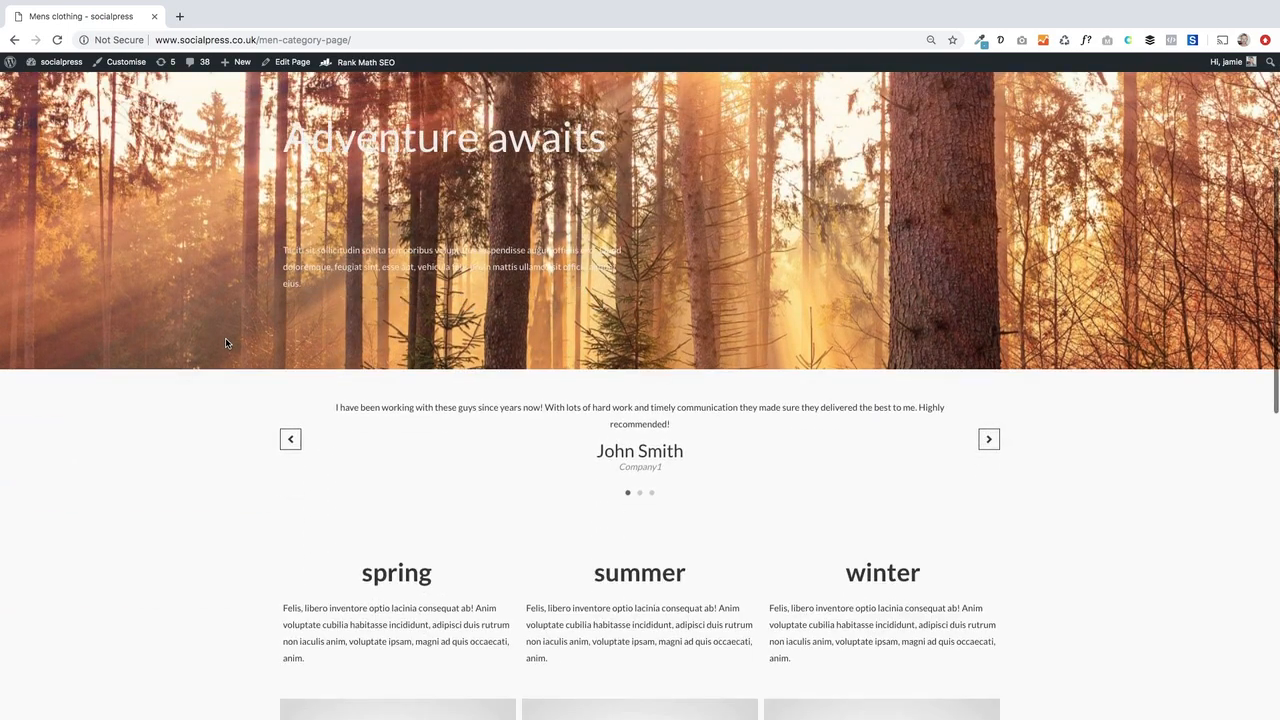
scroll(225, 343, down, 2)
scroll(225, 343, down, 5)
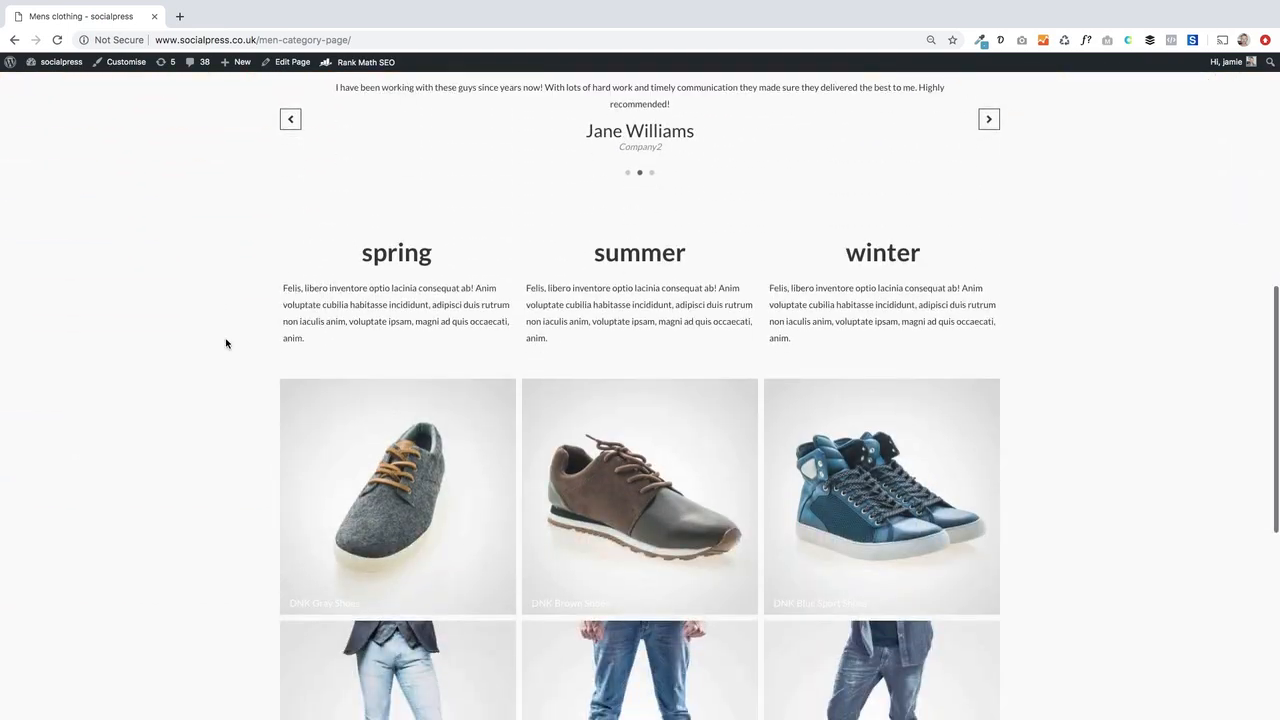
scroll(226, 343, down, 2)
scroll(226, 343, down, 3)
scroll(226, 343, down, 3)
scroll(226, 343, up, 1)
scroll(226, 343, up, 3)
scroll(226, 343, up, 3)
scroll(226, 343, up, 5)
scroll(226, 343, up, 4)
scroll(226, 343, up, 1)
scroll(226, 343, up, 3)
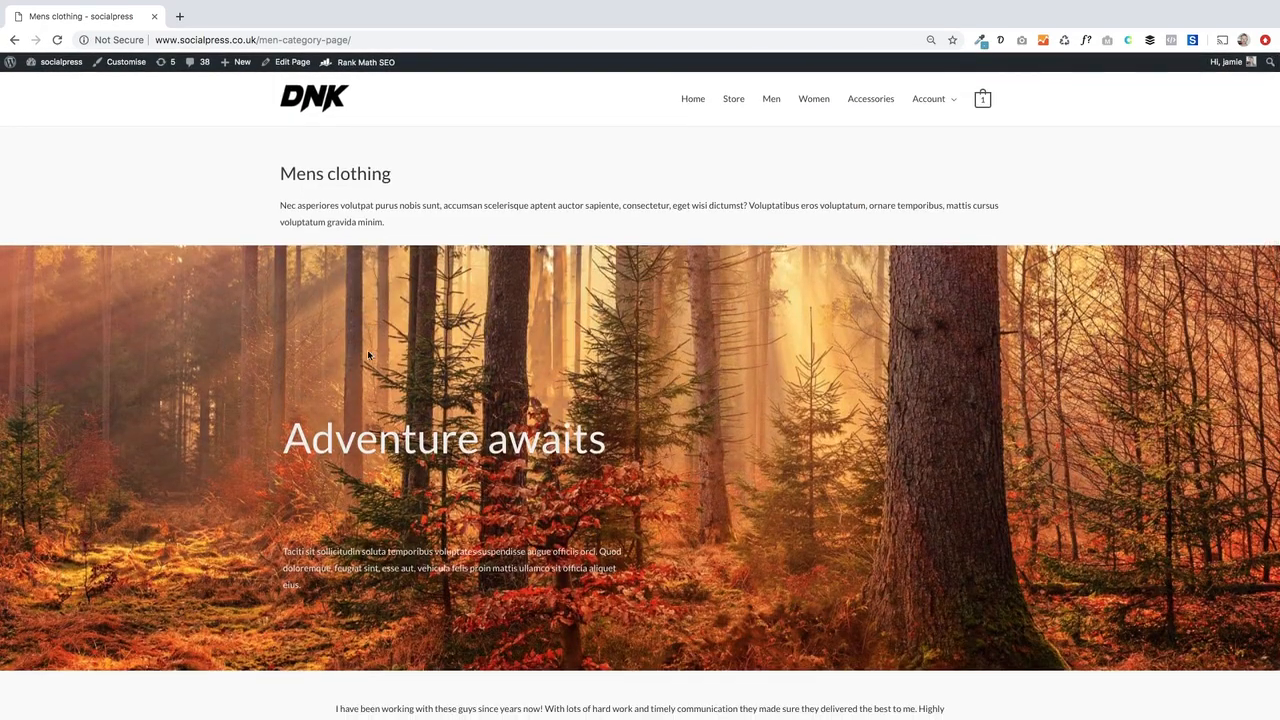
scroll(342, 350, down, 2)
scroll(342, 350, down, 2)
scroll(342, 350, down, 2)
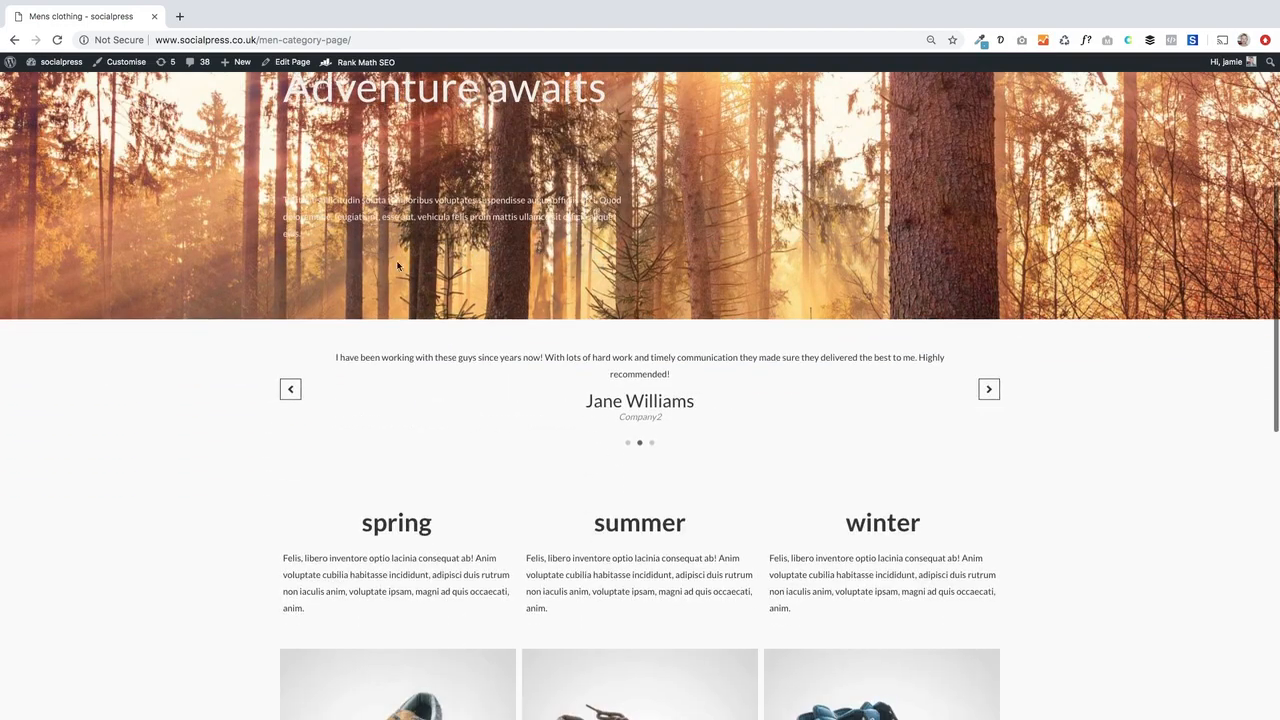
scroll(342, 355, down, 2)
scroll(232, 338, down, 1)
Open the Women product category listing from the main navigation.
click(290, 240)
scroll(163, 301, down, 3)
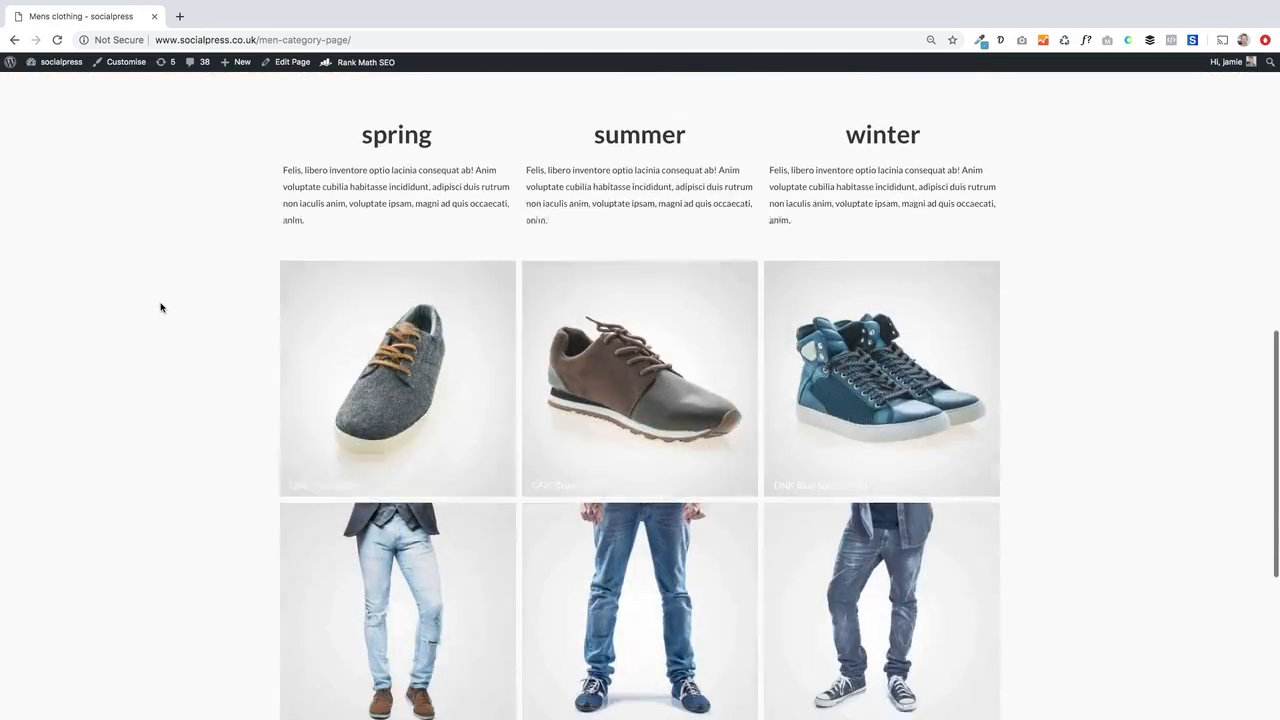
scroll(617, 503, down, 4)
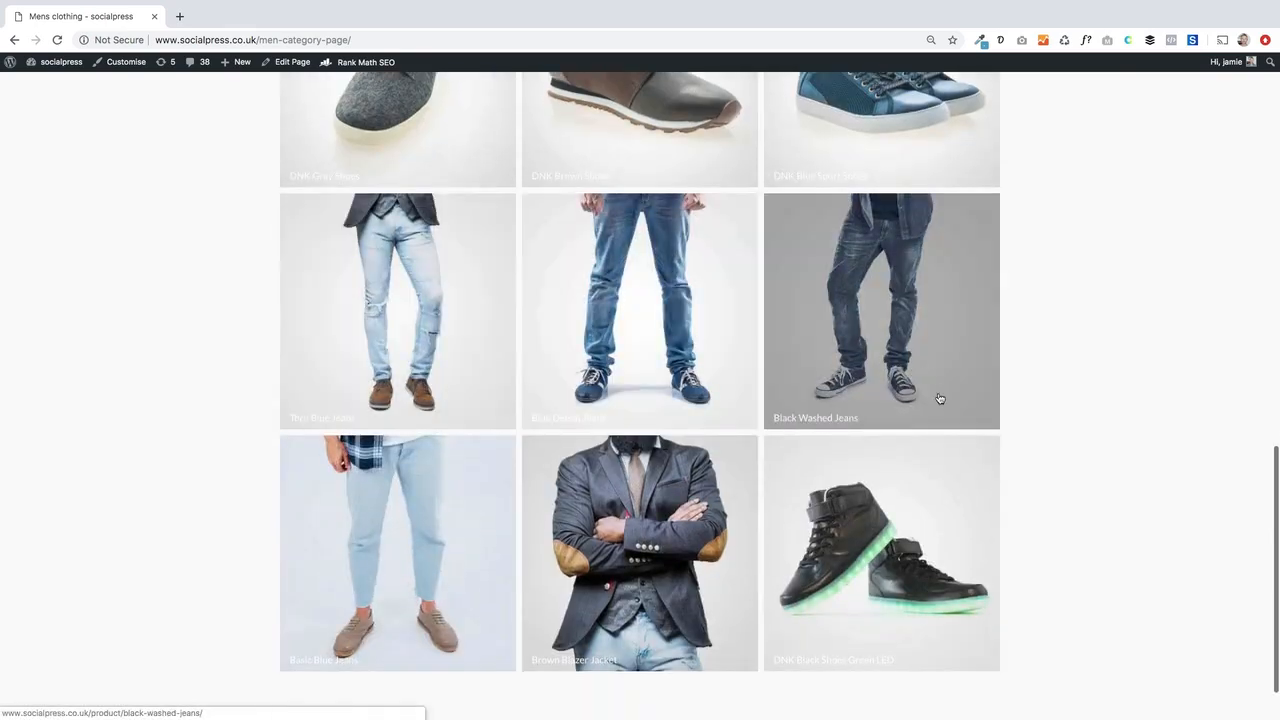
scroll(116, 303, up, 2)
scroll(120, 302, up, 8)
scroll(120, 302, up, 5)
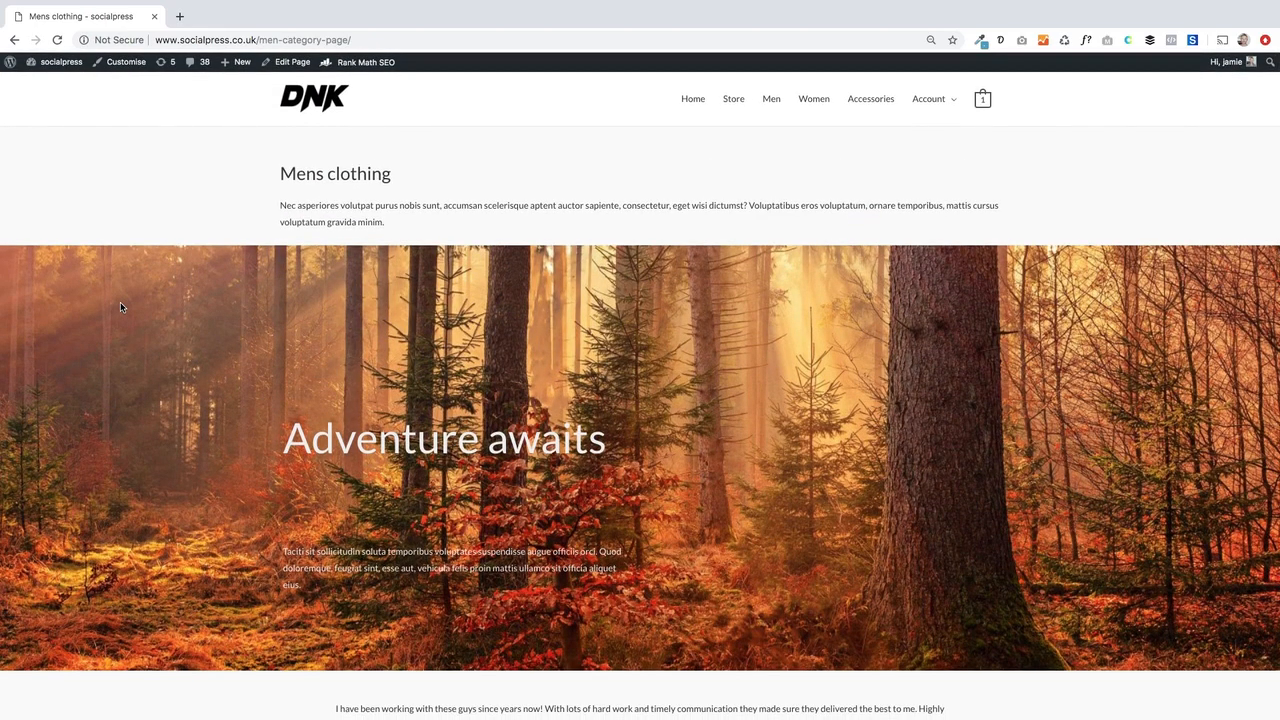
Visit the Women category page, then the Mens clothing page for comparison.
click(798, 106)
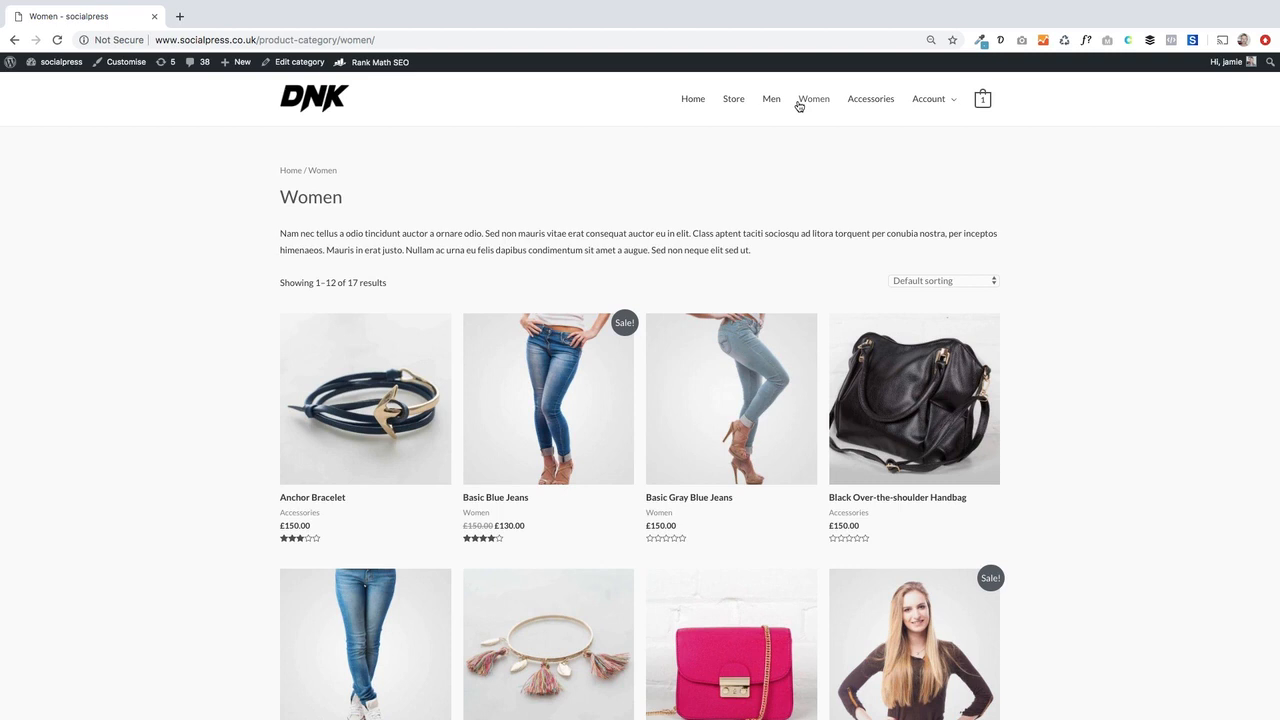
click(769, 99)
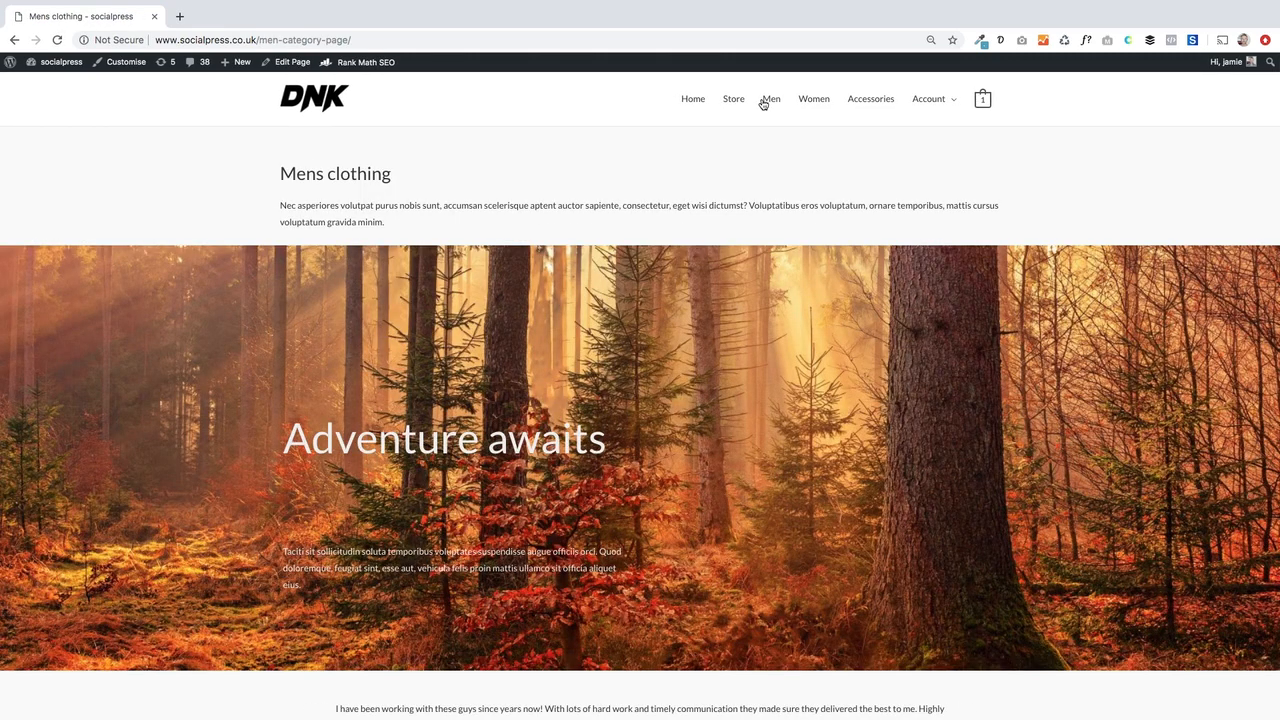
scroll(763, 103, down, 3)
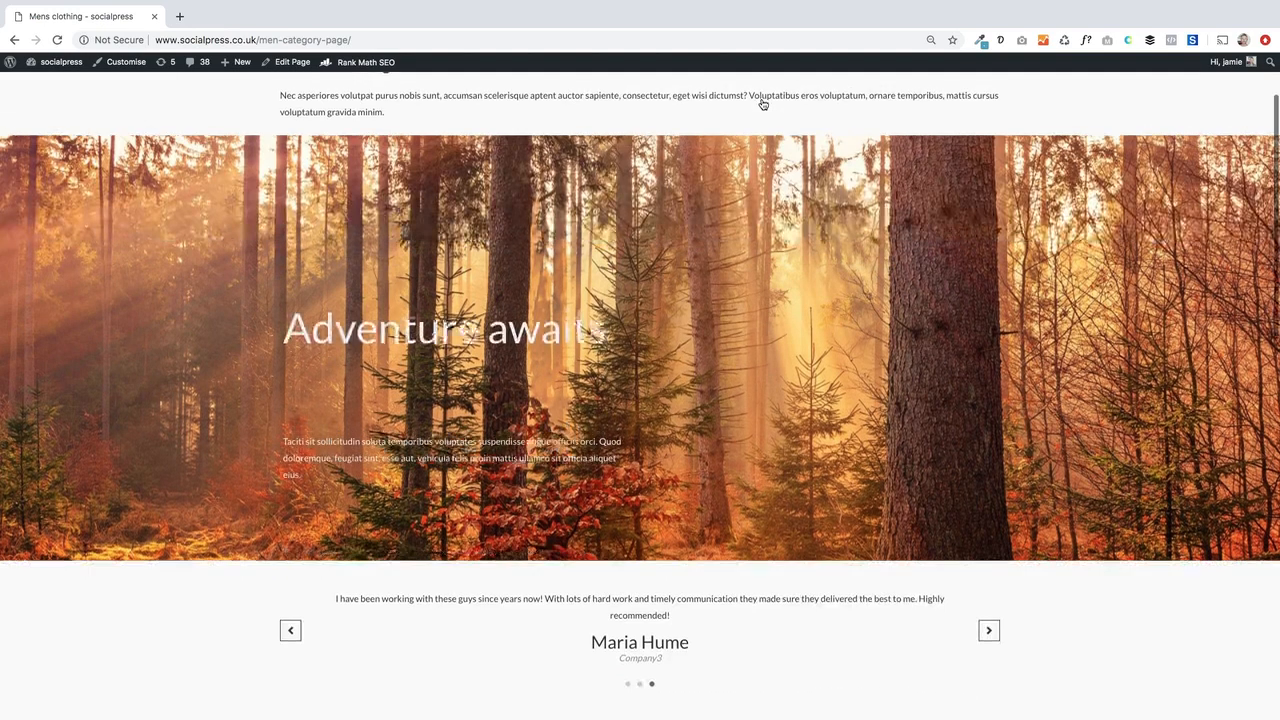
scroll(763, 103, down, 5)
scroll(763, 103, down, 5)
scroll(763, 103, down, 5)
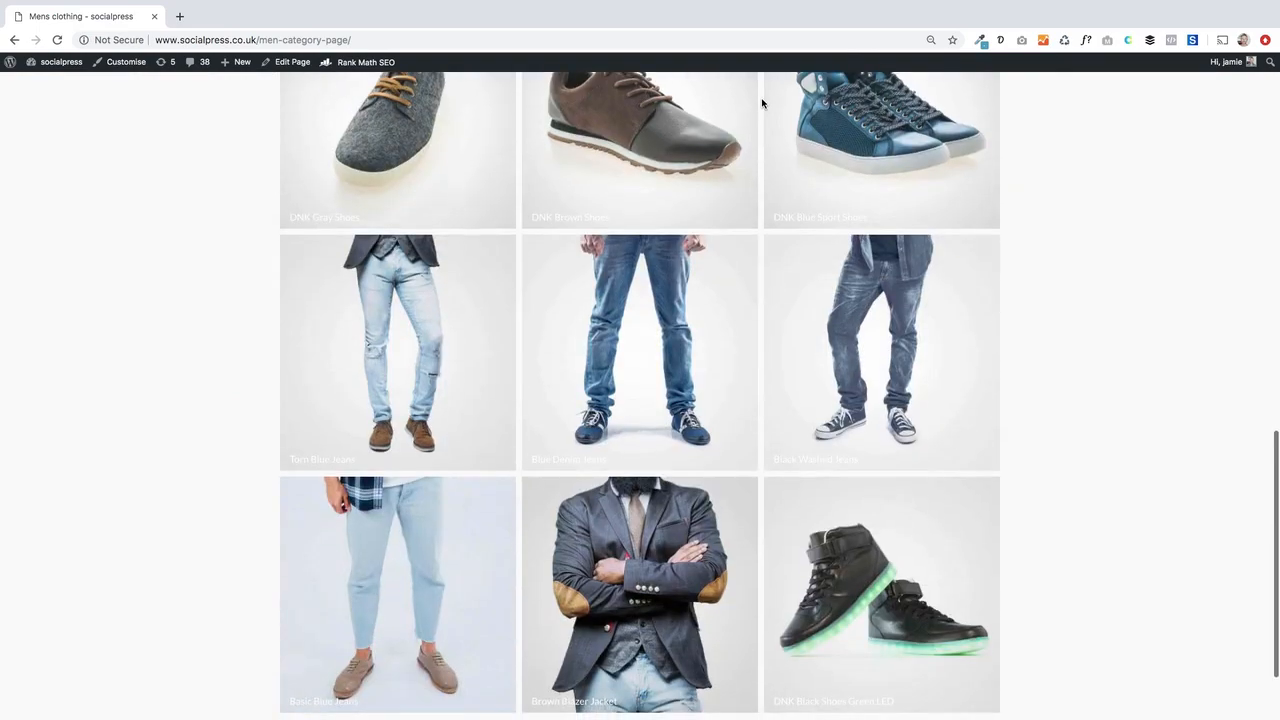
scroll(763, 103, up, 3)
scroll(763, 103, up, 3)
scroll(763, 103, up, 5)
scroll(763, 103, up, 5)
scroll(763, 103, up, 3)
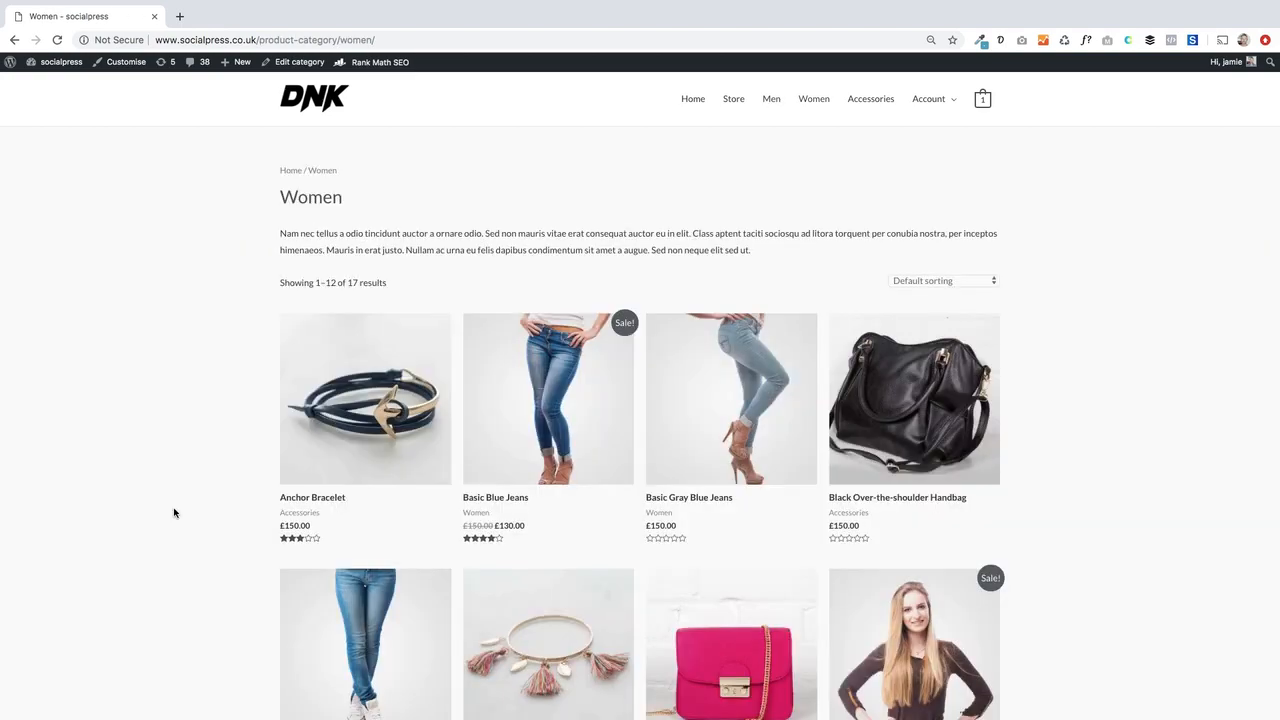
View the Women category on the site, then go to the dashboard and home page.
click(299, 62)
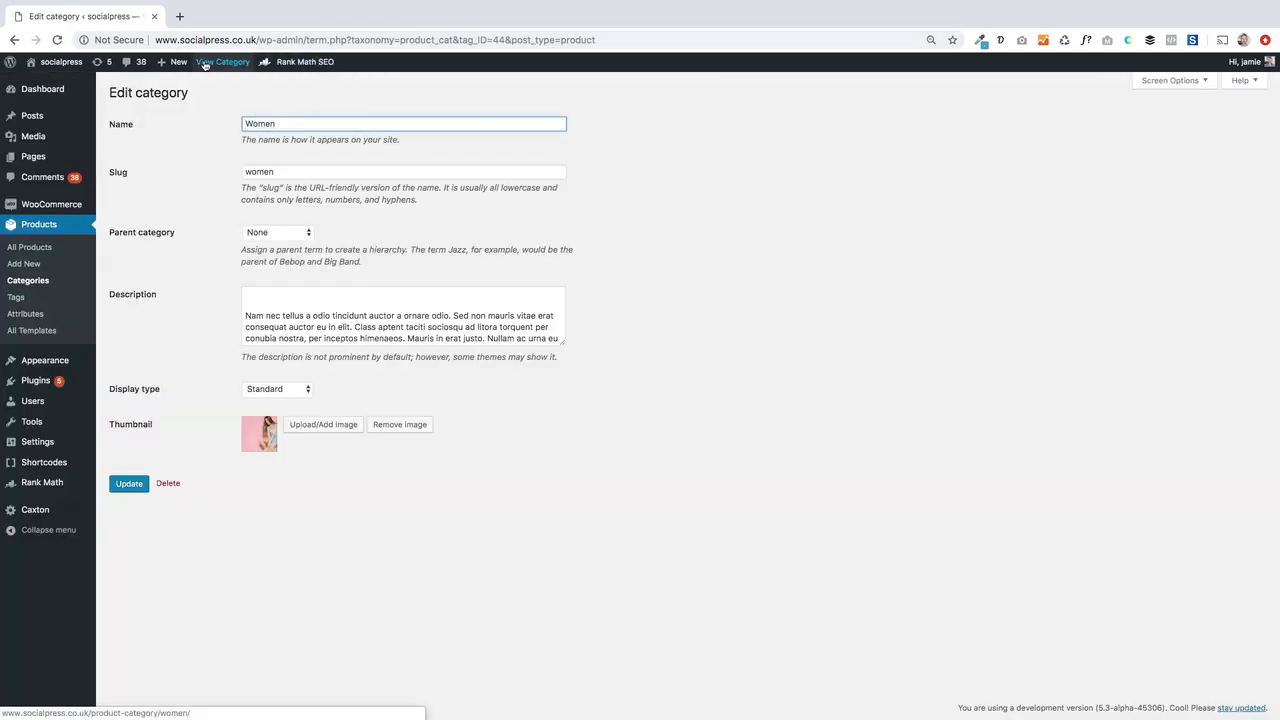
click(205, 62)
click(60, 85)
click(60, 85)
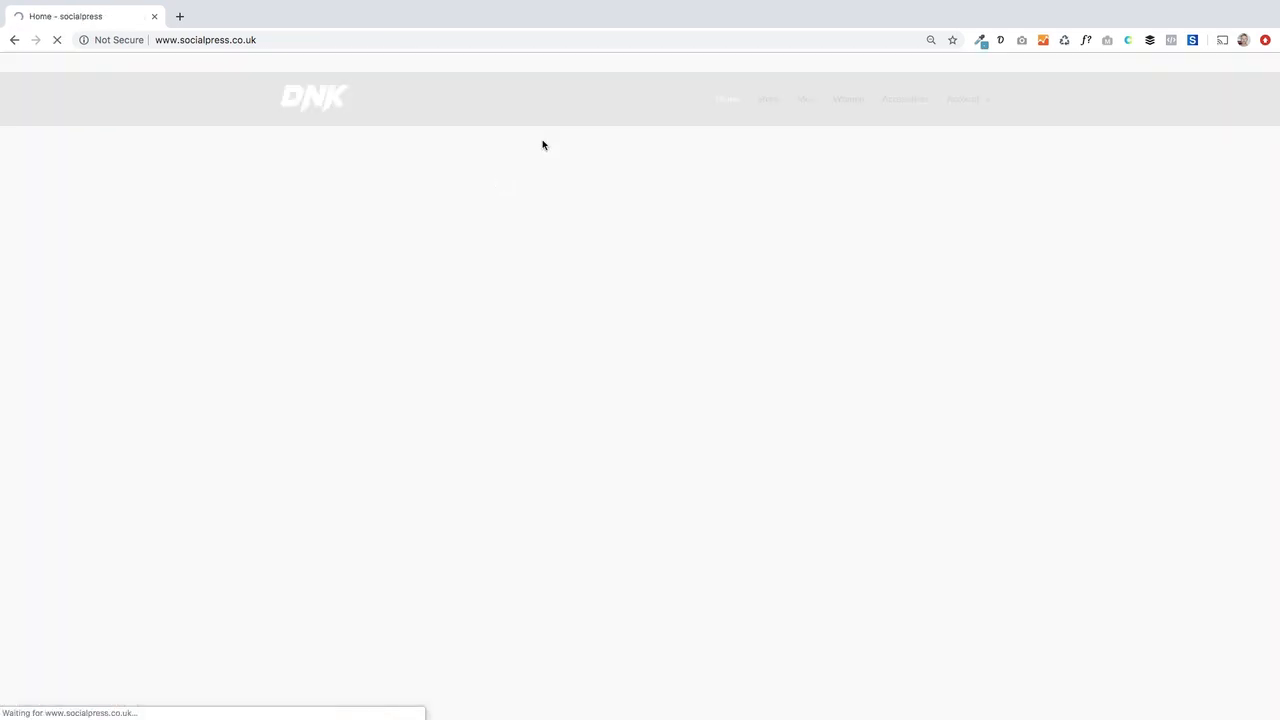
Visit the Mens clothing page and the Women product category page again.
click(771, 98)
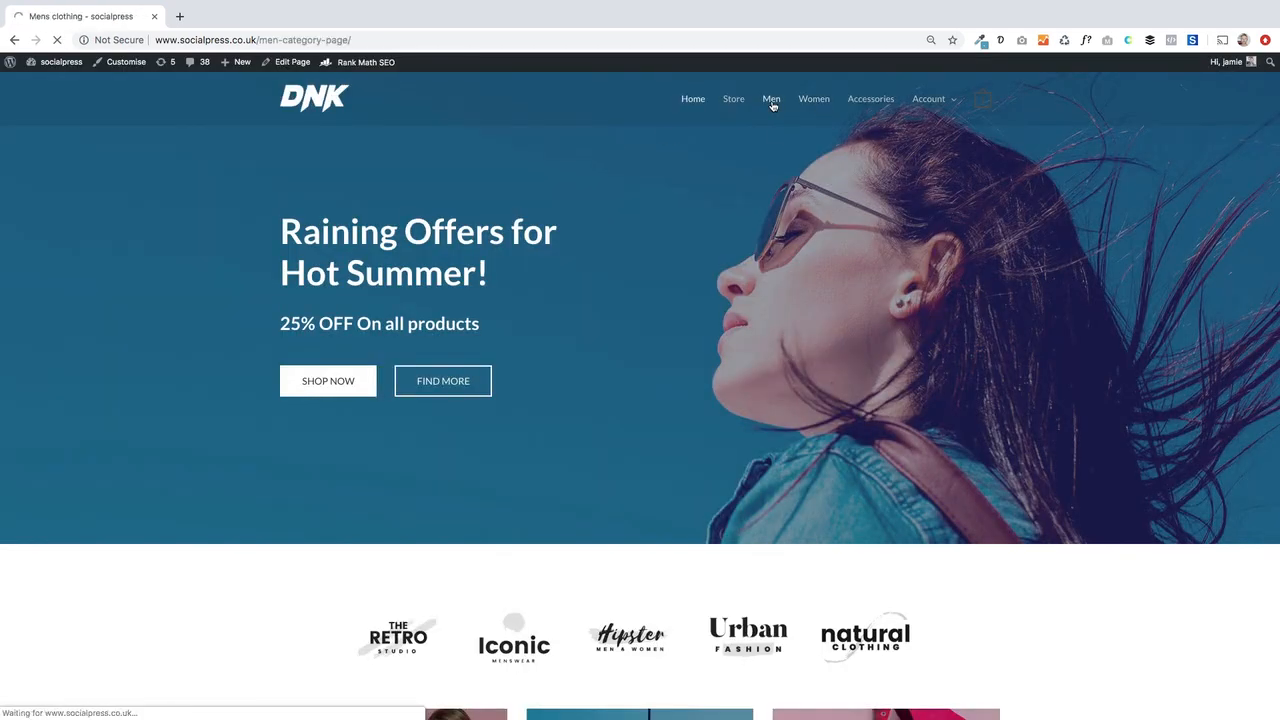
scroll(438, 426, down, 5)
scroll(438, 426, up, 5)
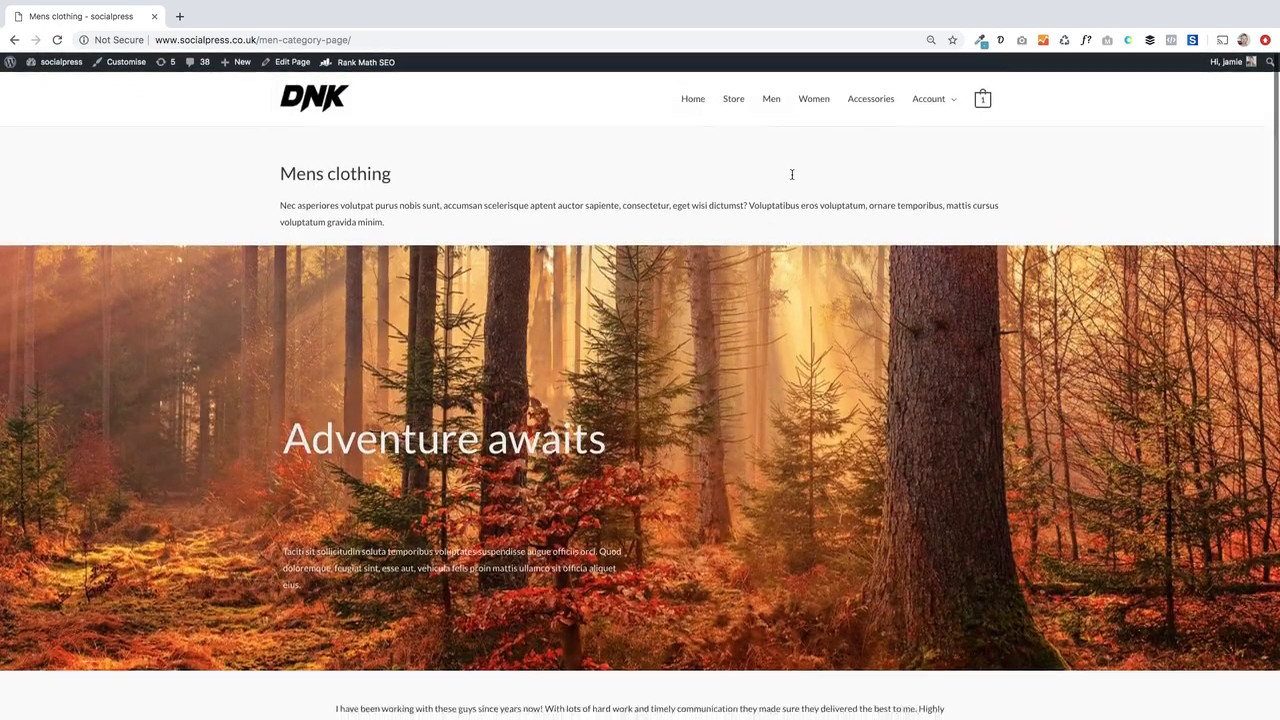
click(813, 98)
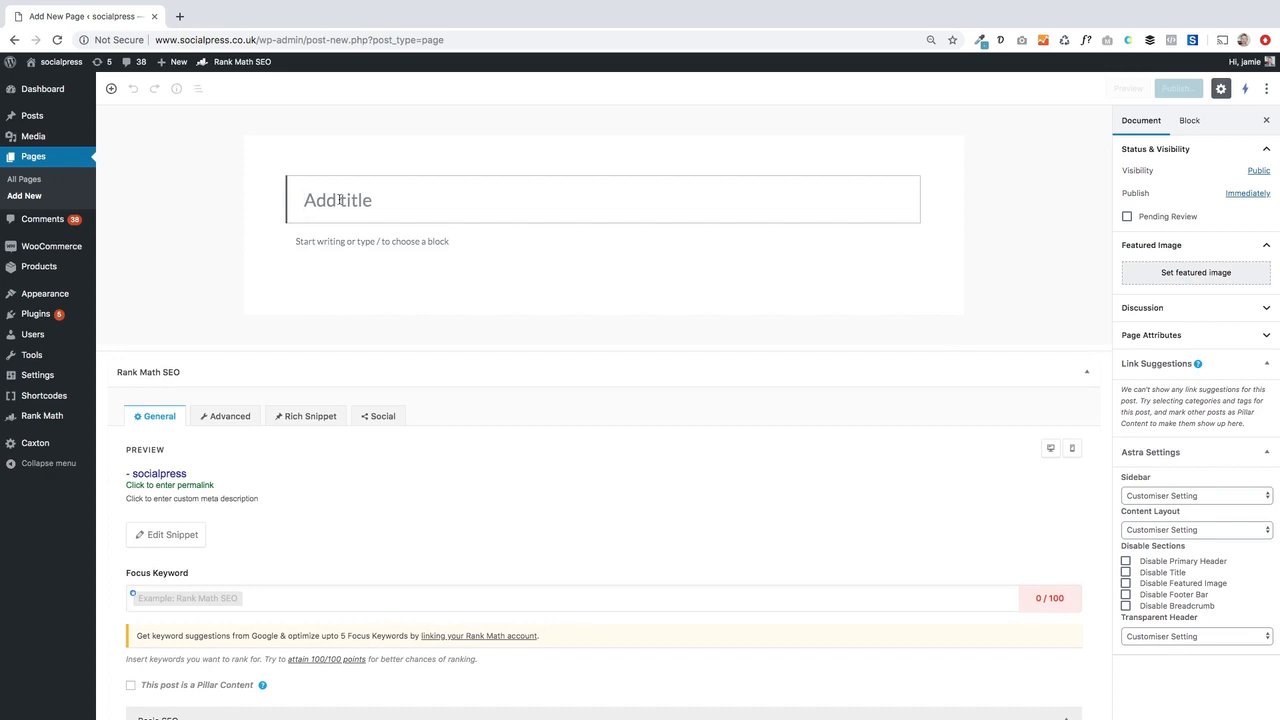
text(Womenb)
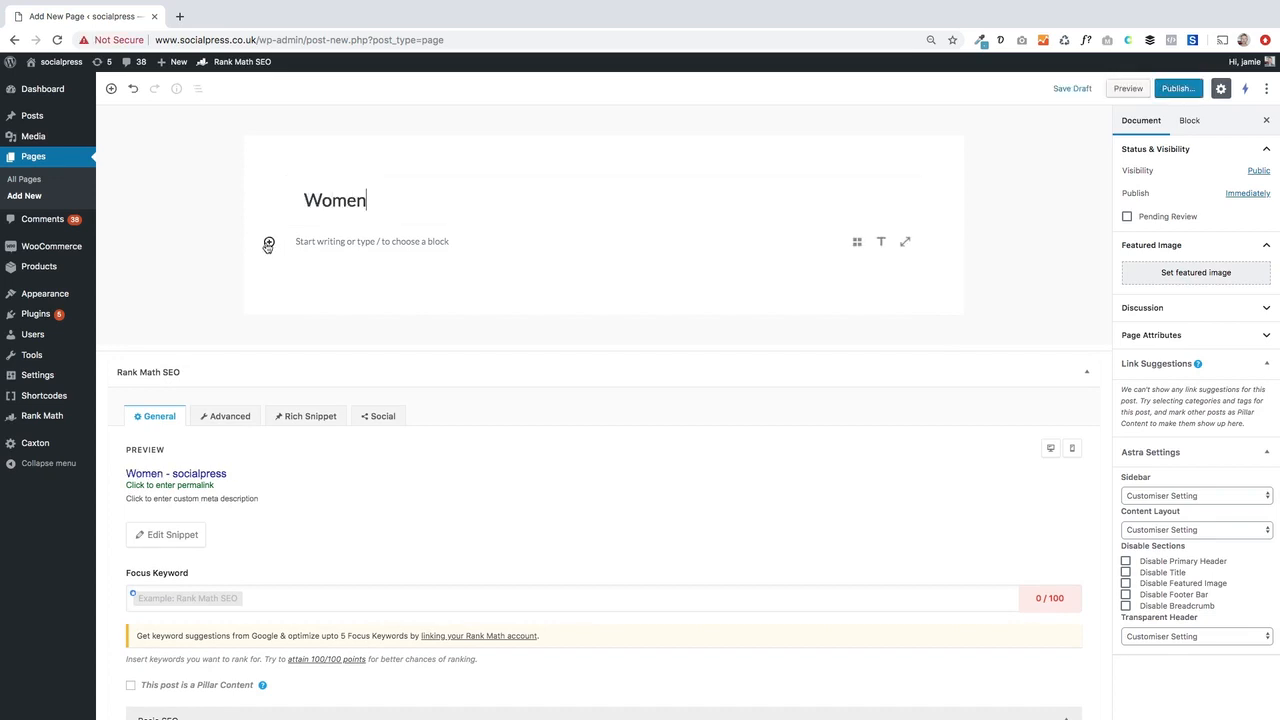
Paste generated lorem ipsum into the paragraph under the Women title and start a new block.
click(374, 247)
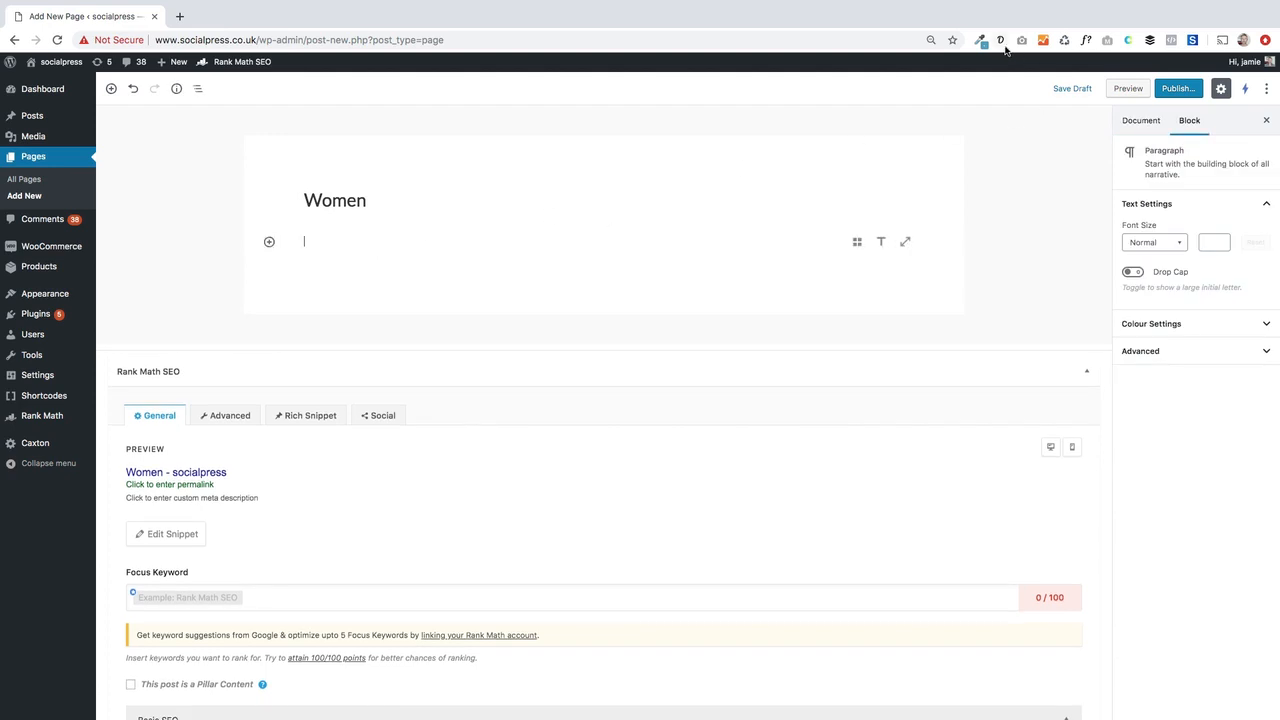
click(1000, 40)
click(422, 234)
text(Earum mollit tristique quos quae placeat molestias praesent, malesuada purus rerum lectus! Elit integer quisque sapien, assumenda excepturi consequat occaecati. Cum orci itaque! Condimentum, dignissimos.)
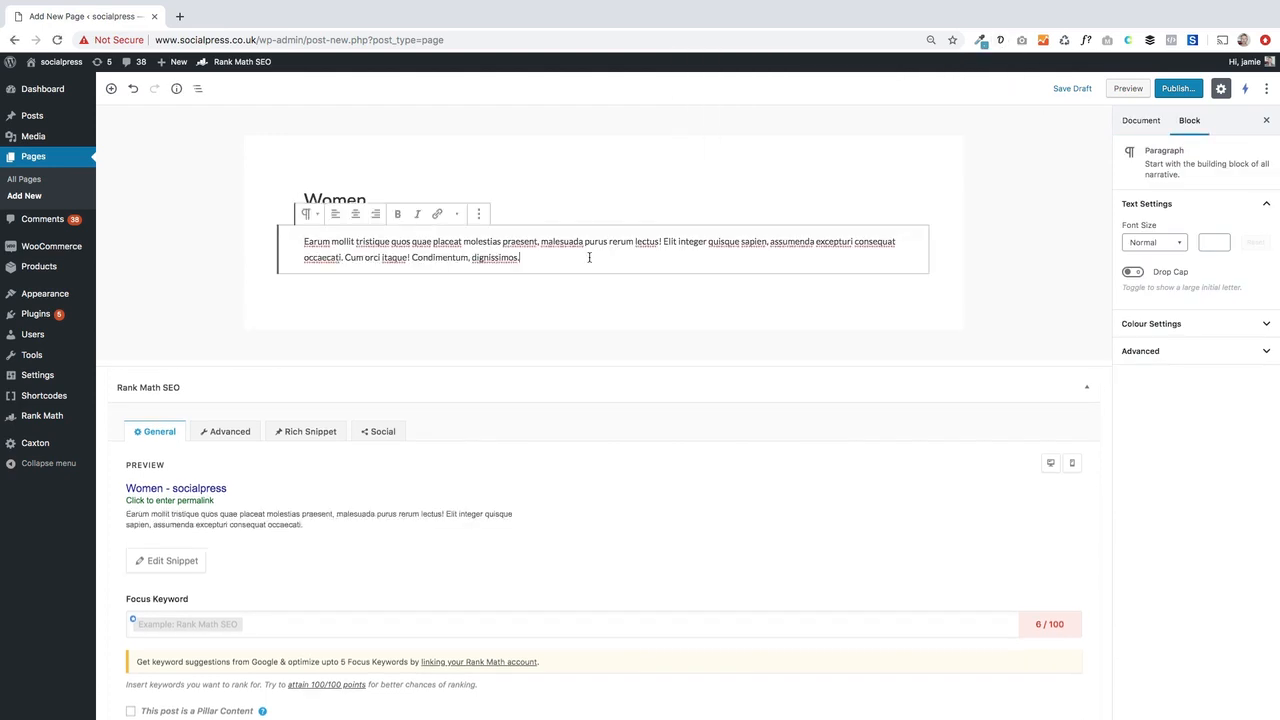
key(Return)
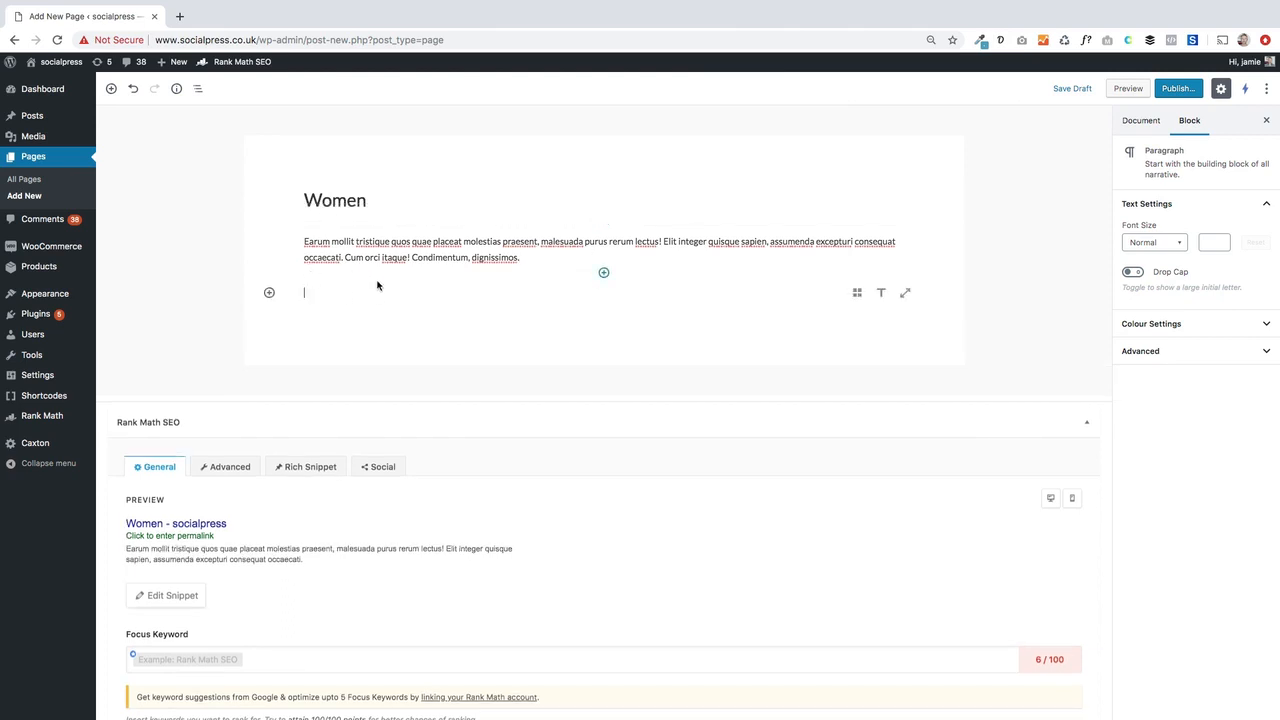
Add a Caxton Layouts block below the paragraph and select it for editing.
click(269, 294)
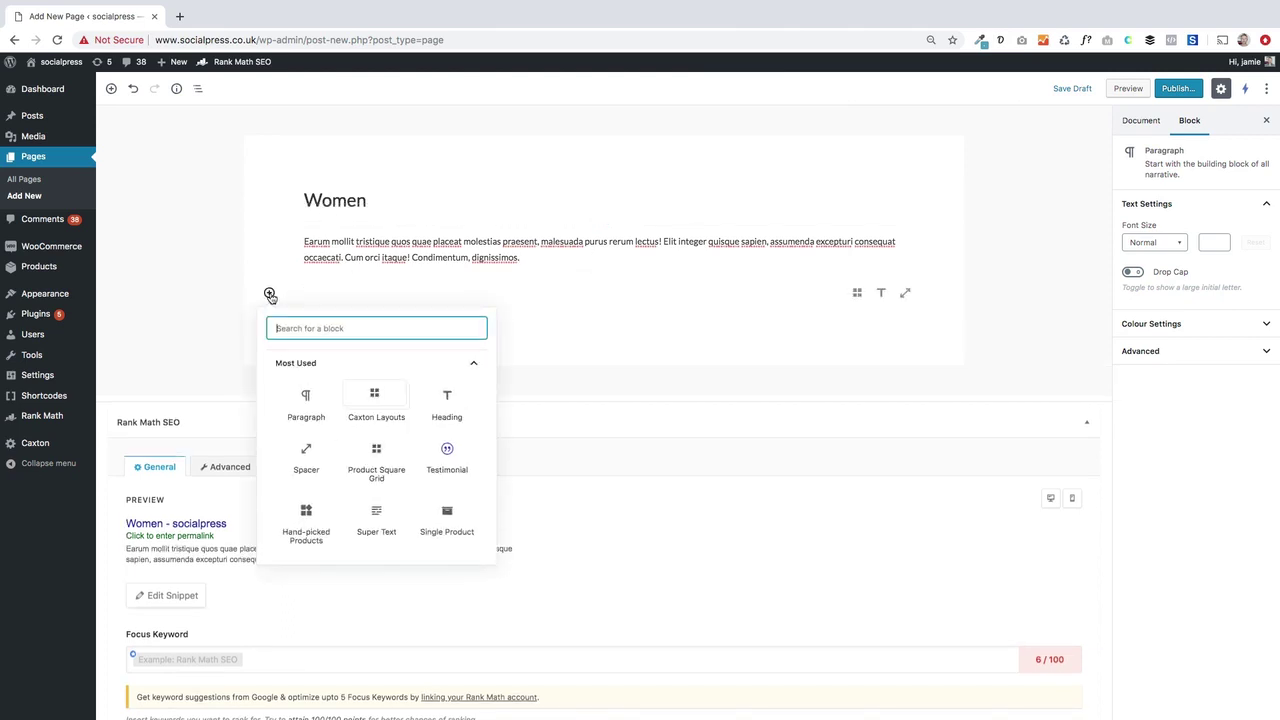
click(371, 407)
click(400, 385)
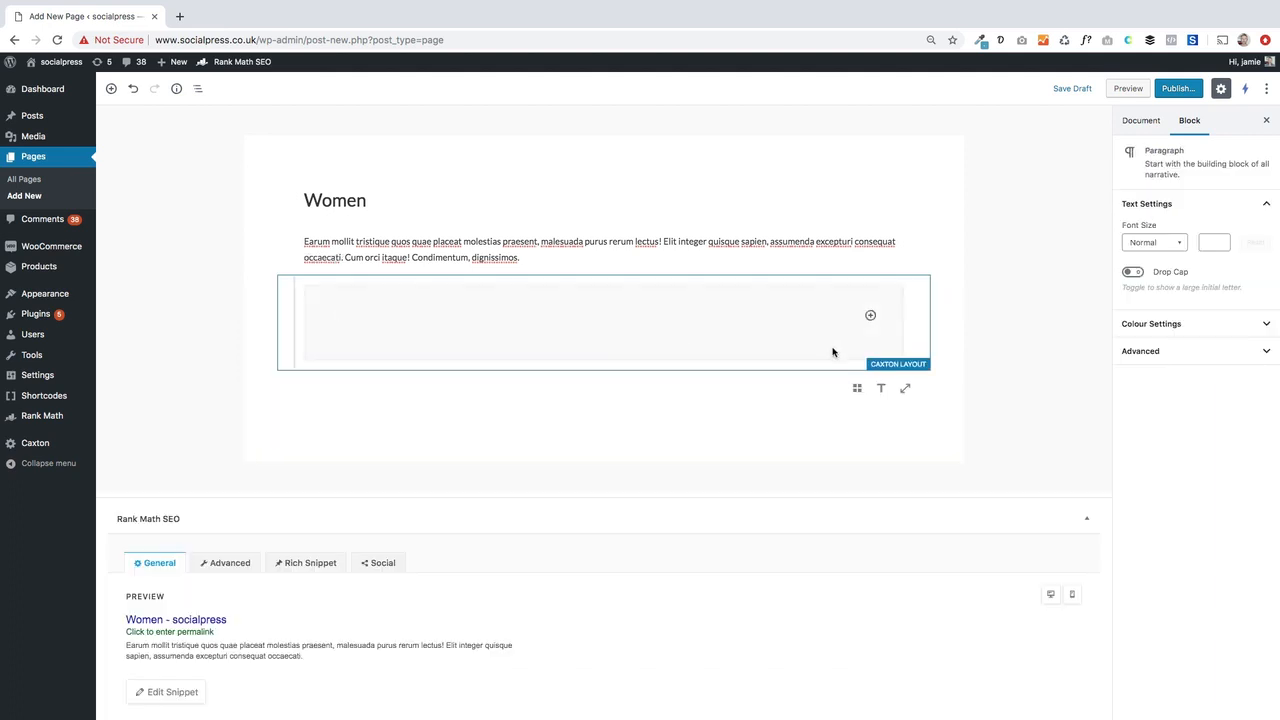
click(897, 364)
Set the autumn forest photo as the section background with the parallax effect on.
click(1146, 182)
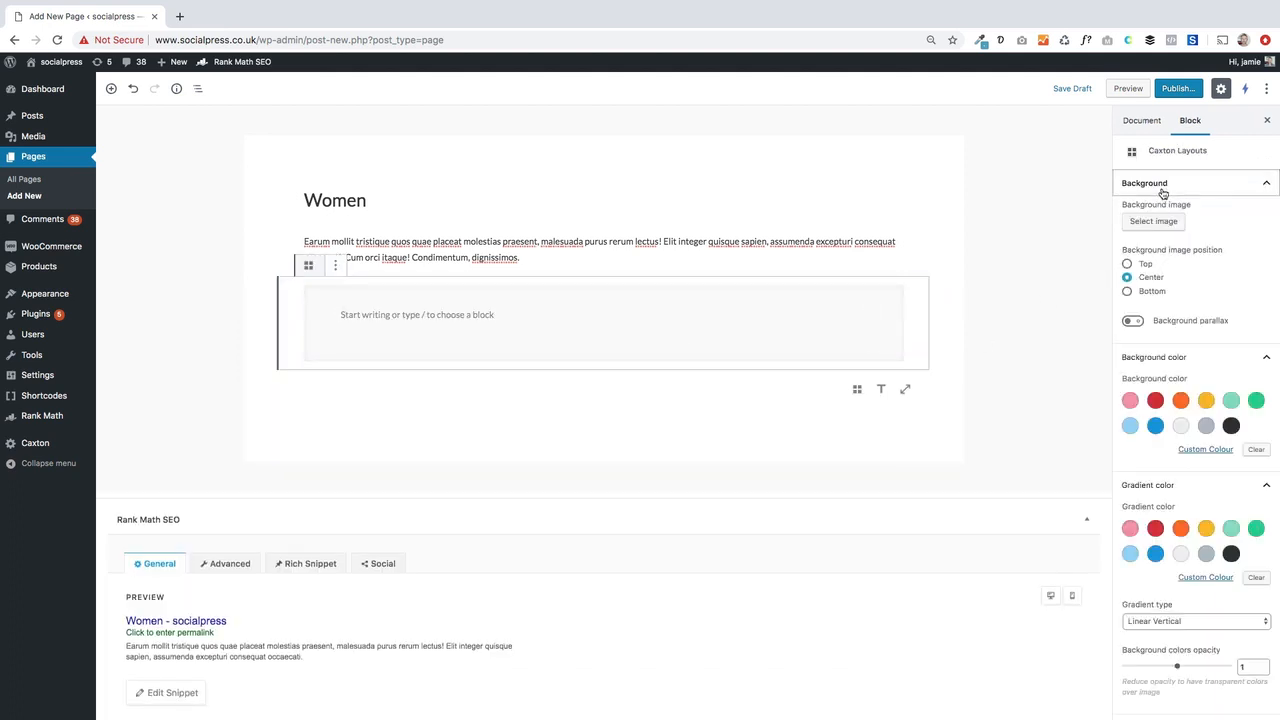
click(1162, 230)
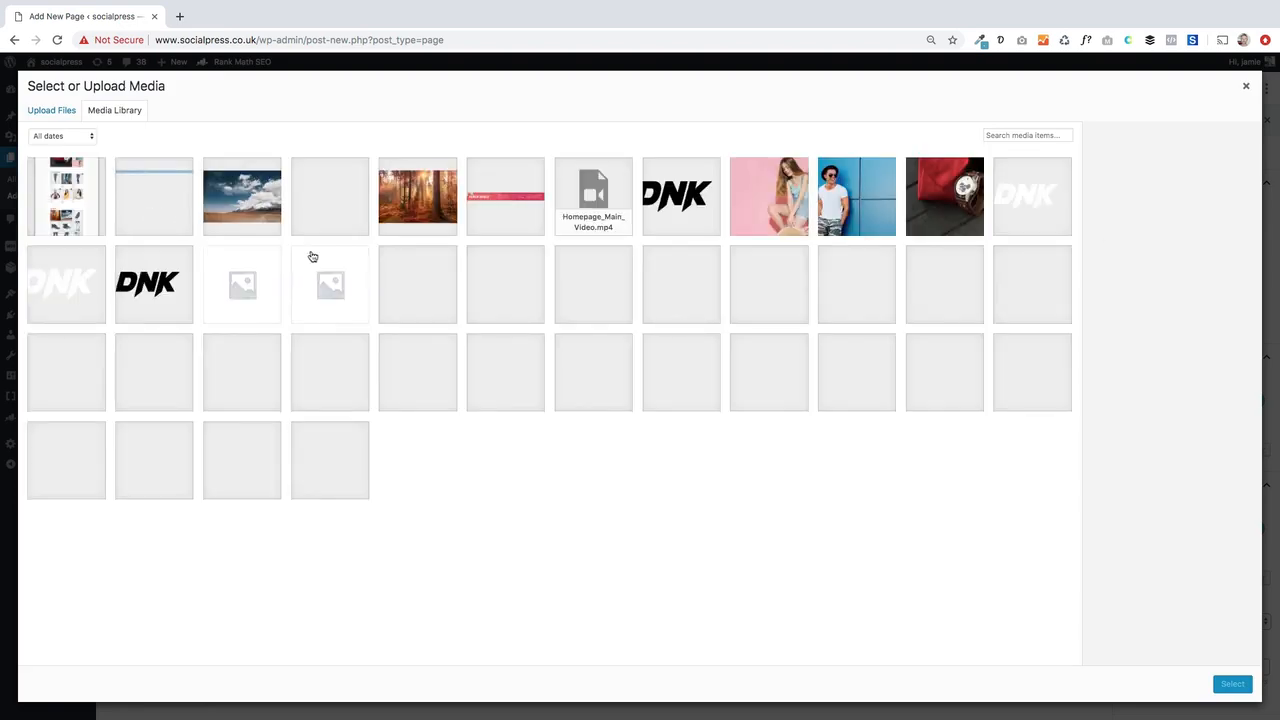
click(417, 196)
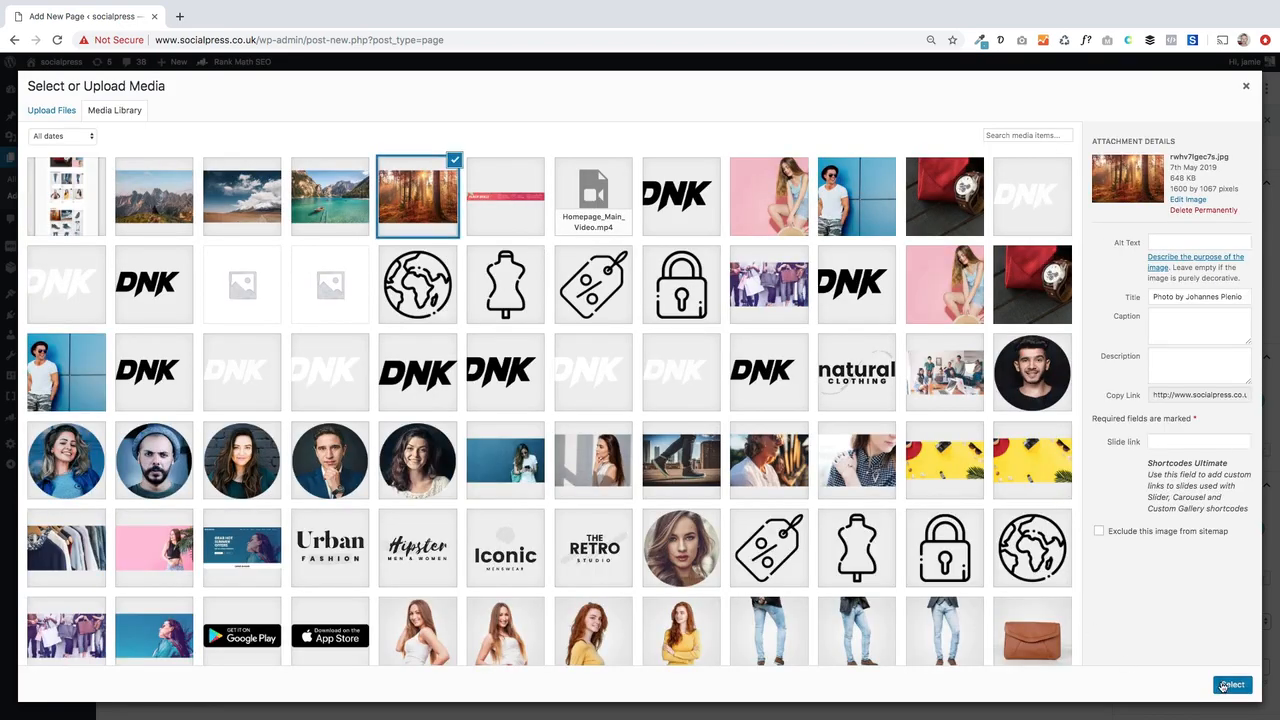
click(1232, 684)
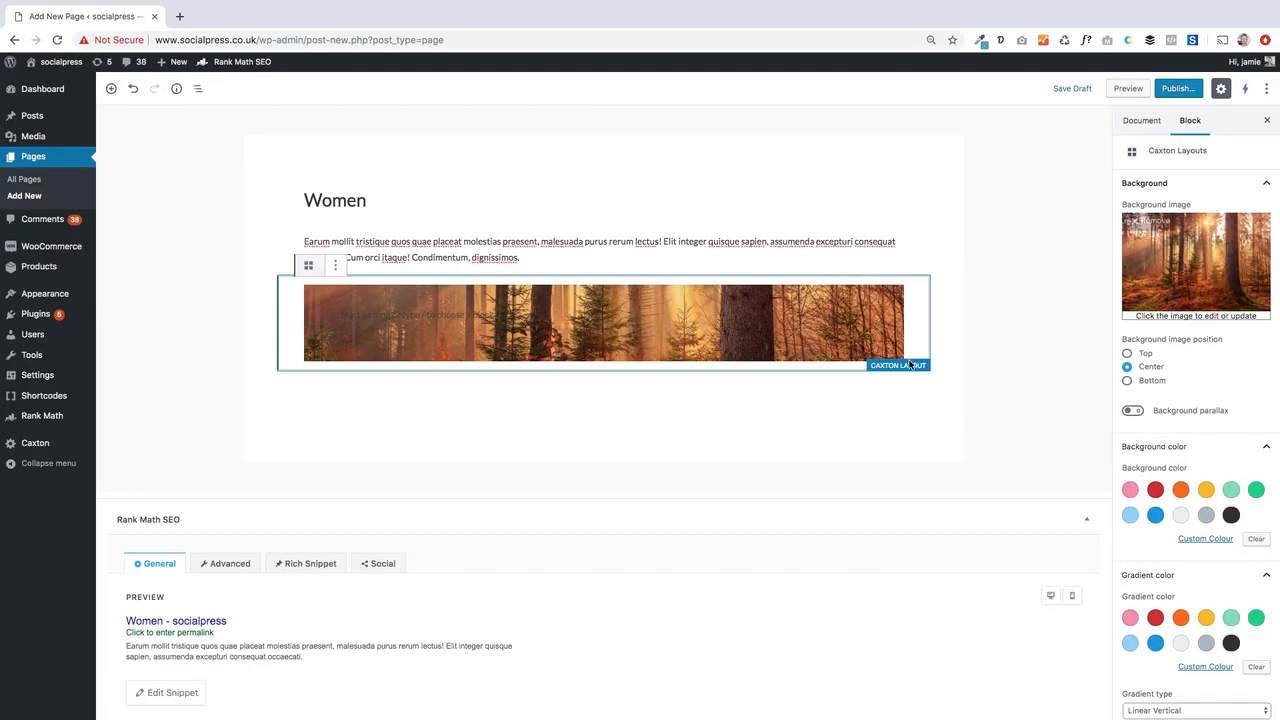
click(1127, 367)
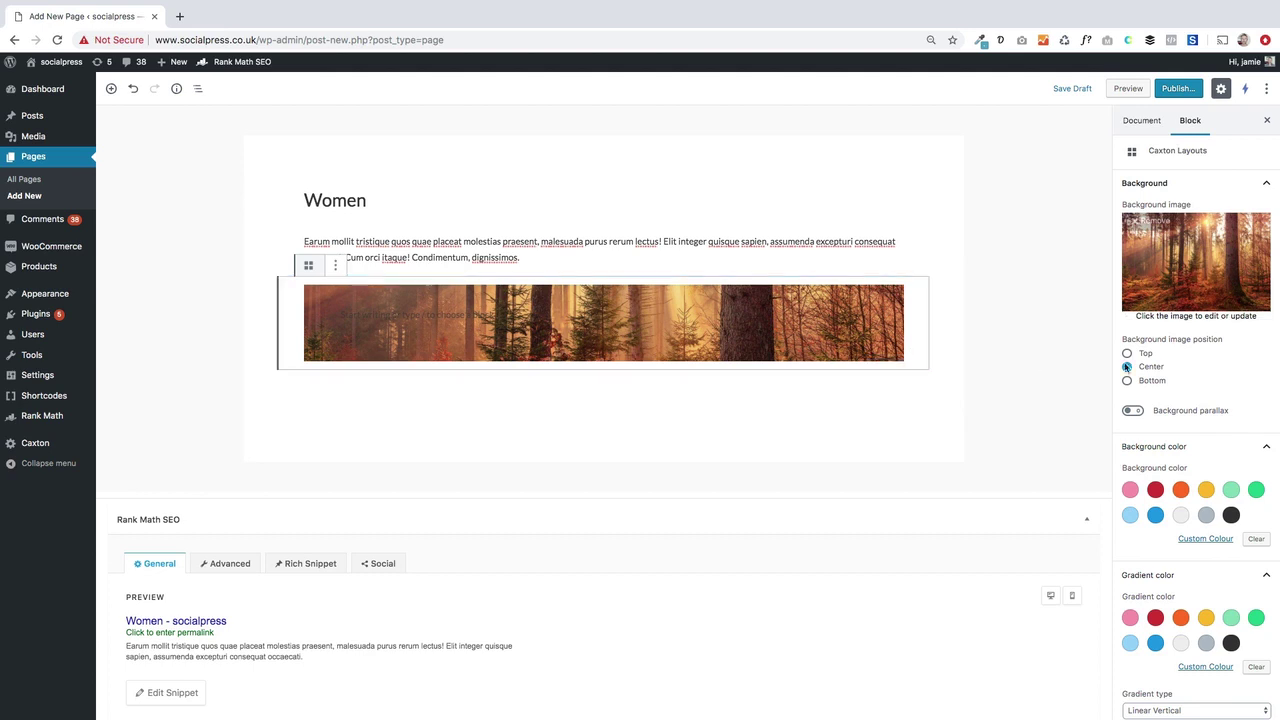
click(1183, 183)
click(1135, 414)
scroll(1190, 460, down, 4)
scroll(1205, 500, down, 4)
Set the layout to Full Width Background with inner padding 40 top and bottom.
click(1195, 278)
click(1195, 278)
key(Down)
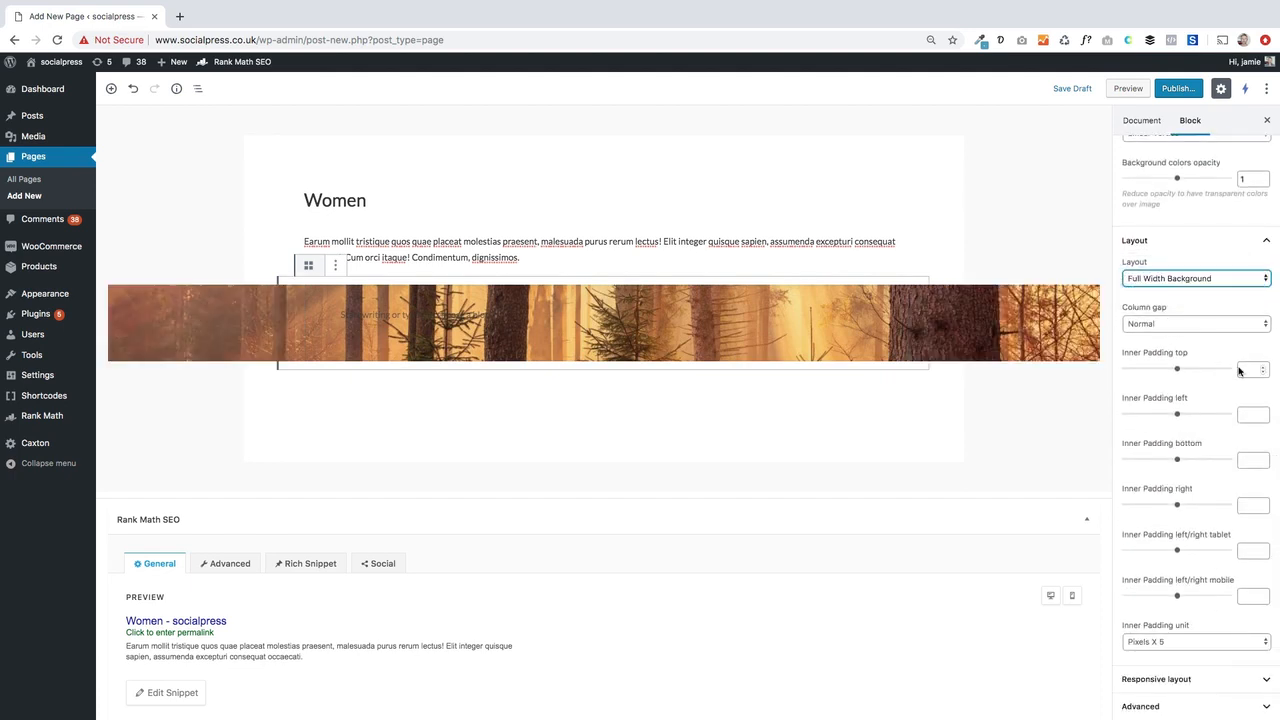
click(1253, 370)
text(40)
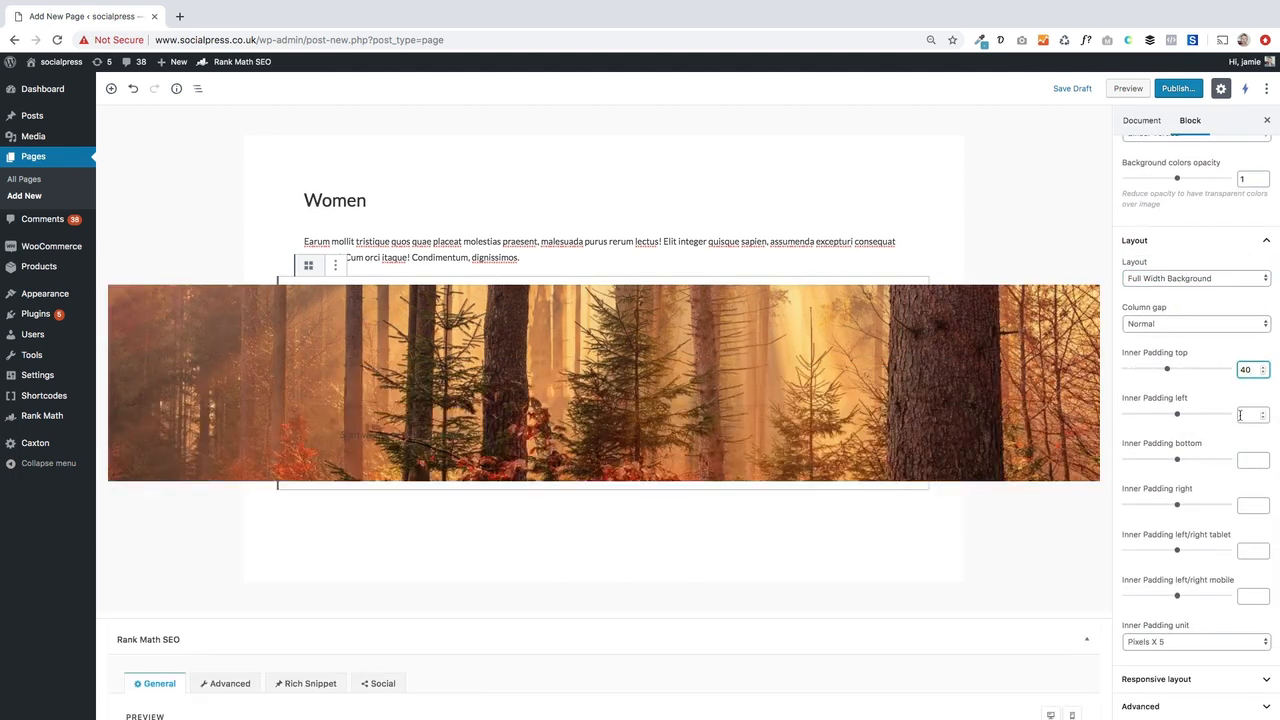
click(1241, 461)
text(40)
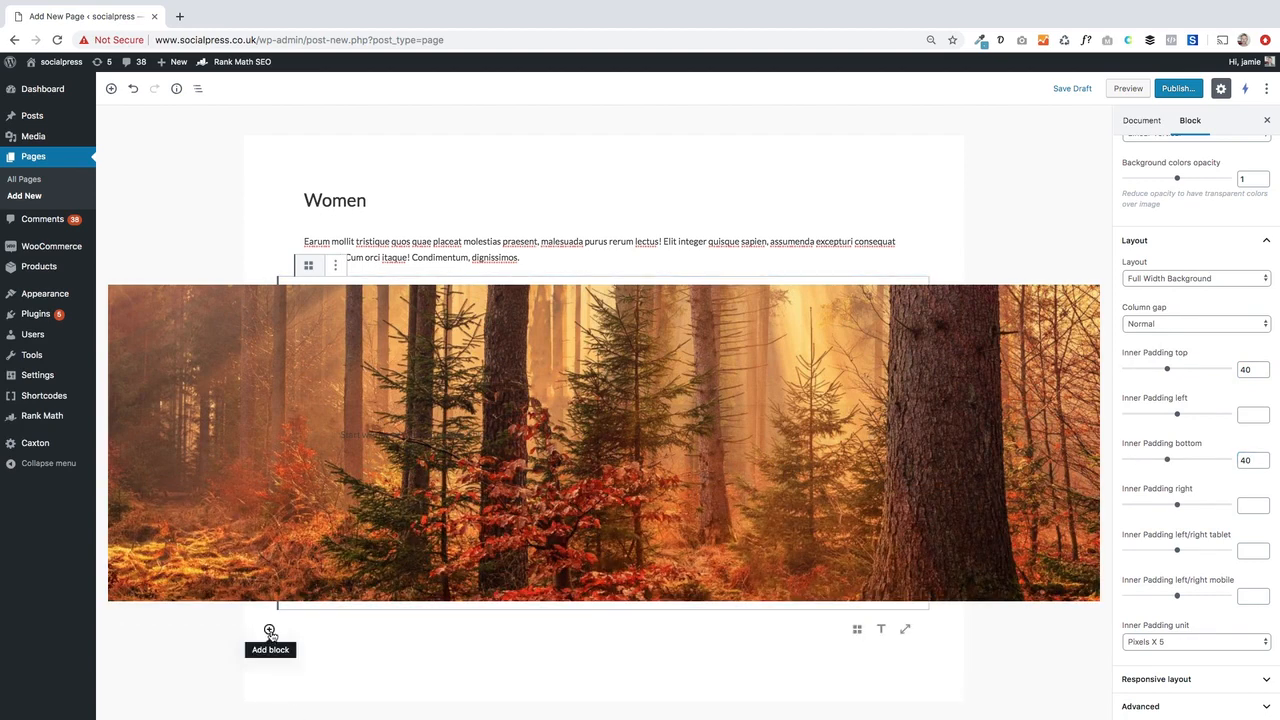
Insert a testimonials carousel block below the forest banner.
click(269, 631)
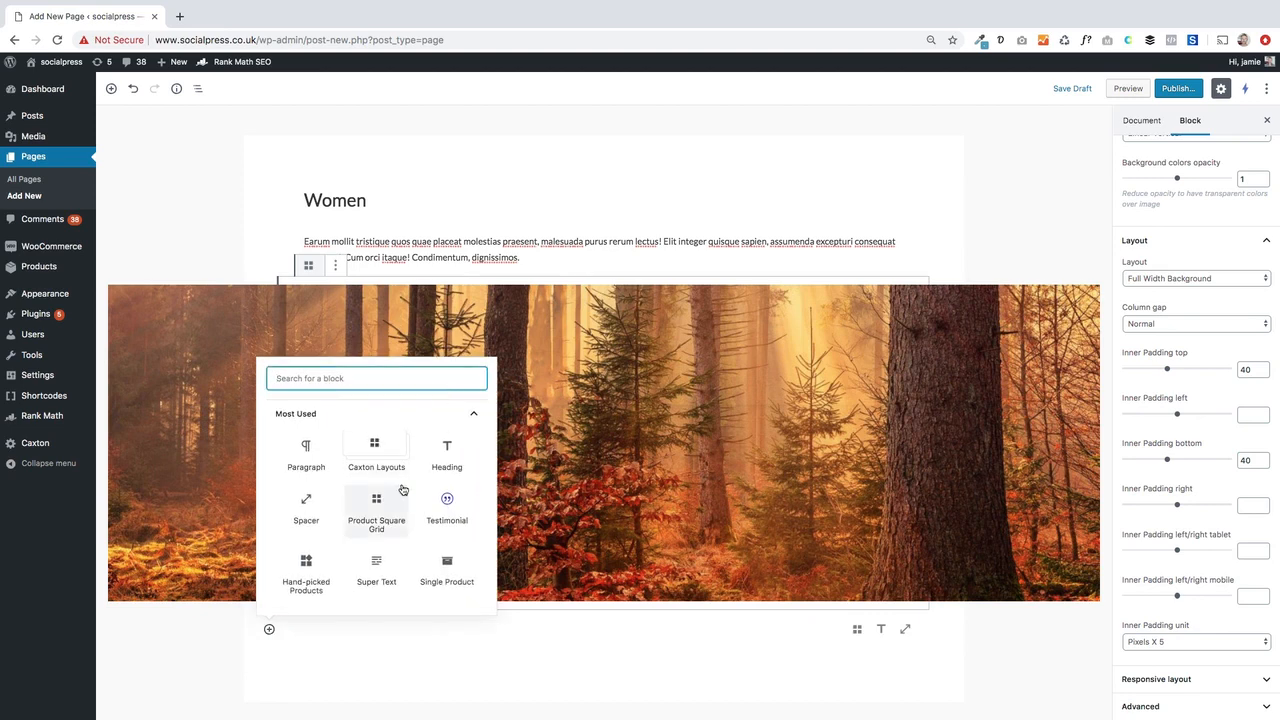
scroll(400, 490, down, 5)
scroll(400, 490, up, 5)
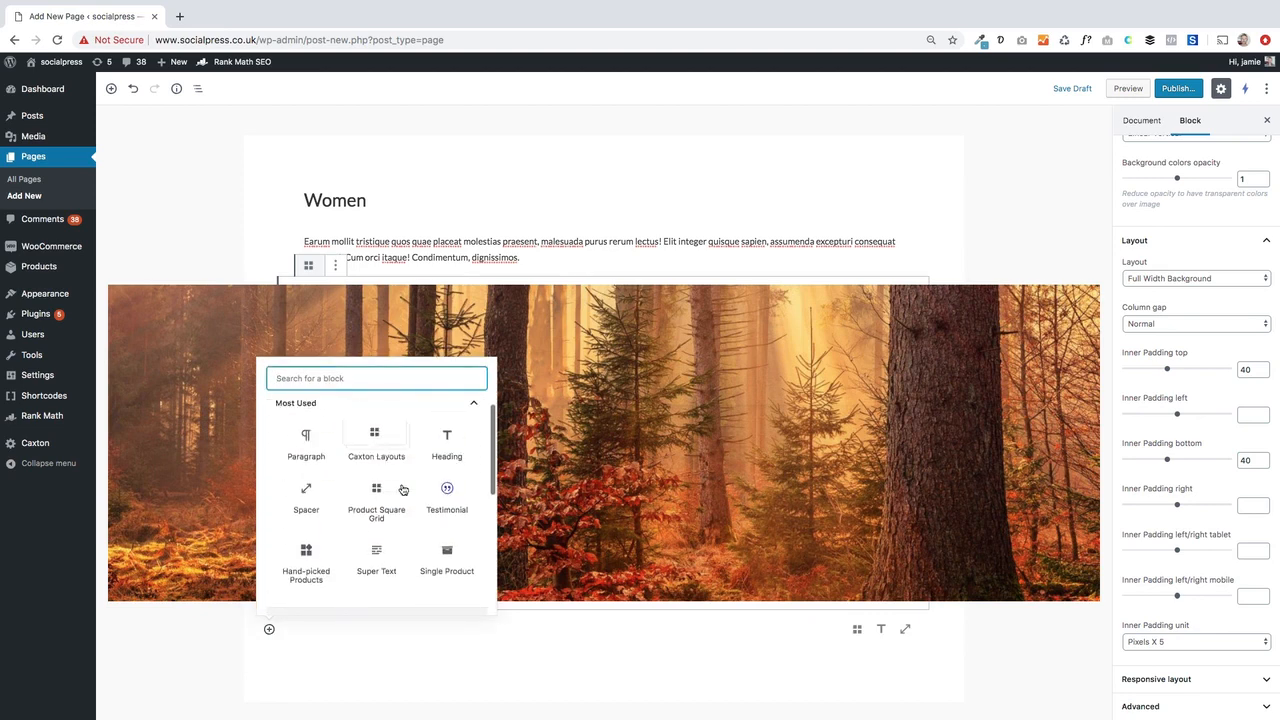
click(440, 492)
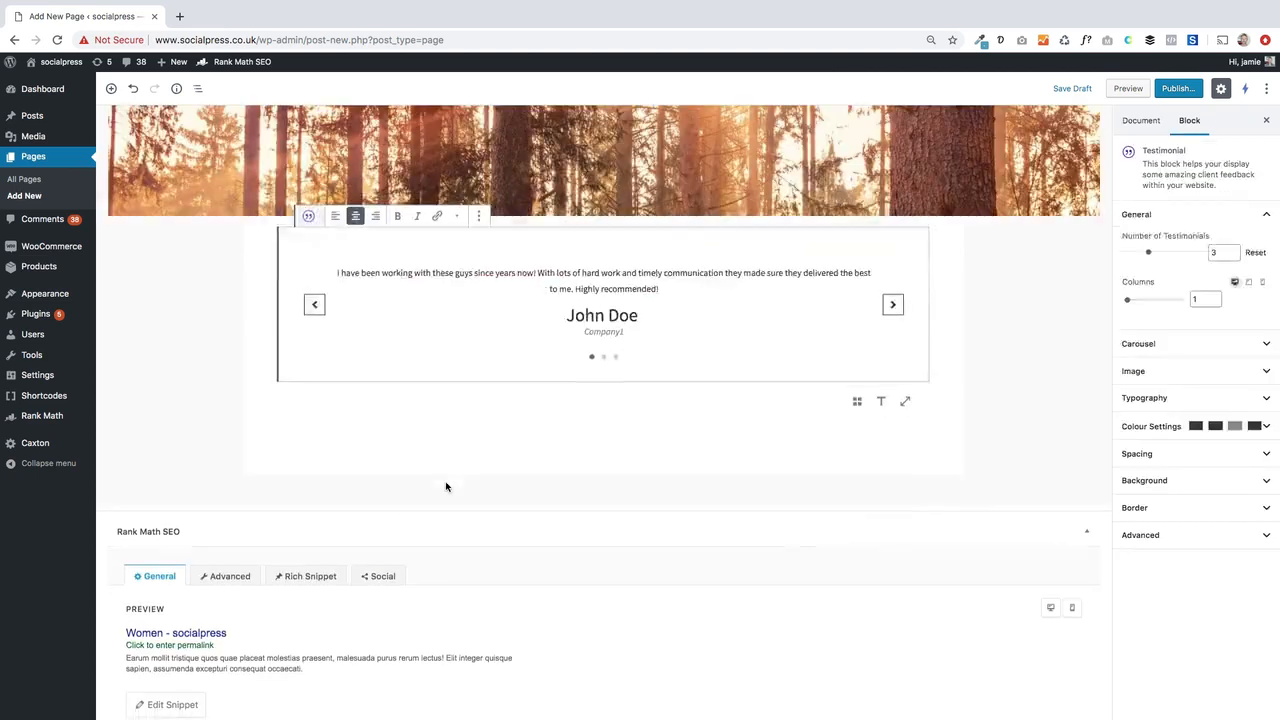
Add a three-column Caxton layout and paste the lorem text into each column.
click(269, 402)
click(376, 225)
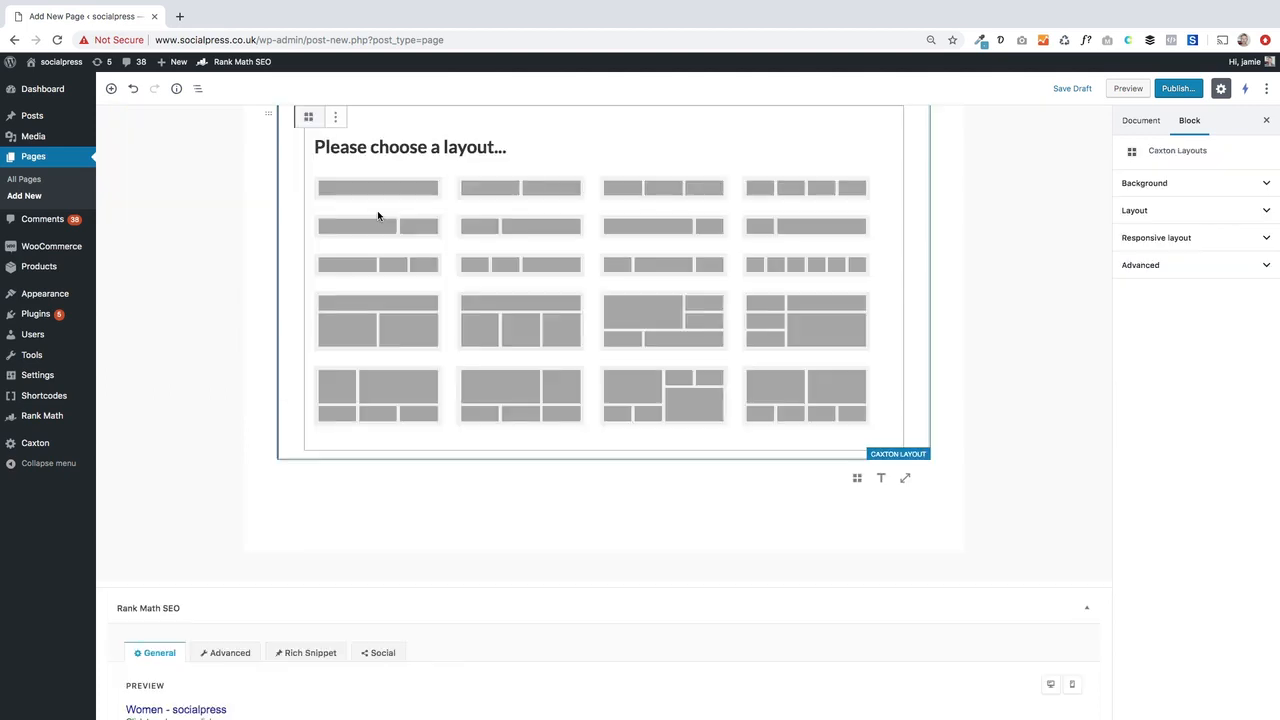
click(663, 188)
scroll(578, 294, up, 1)
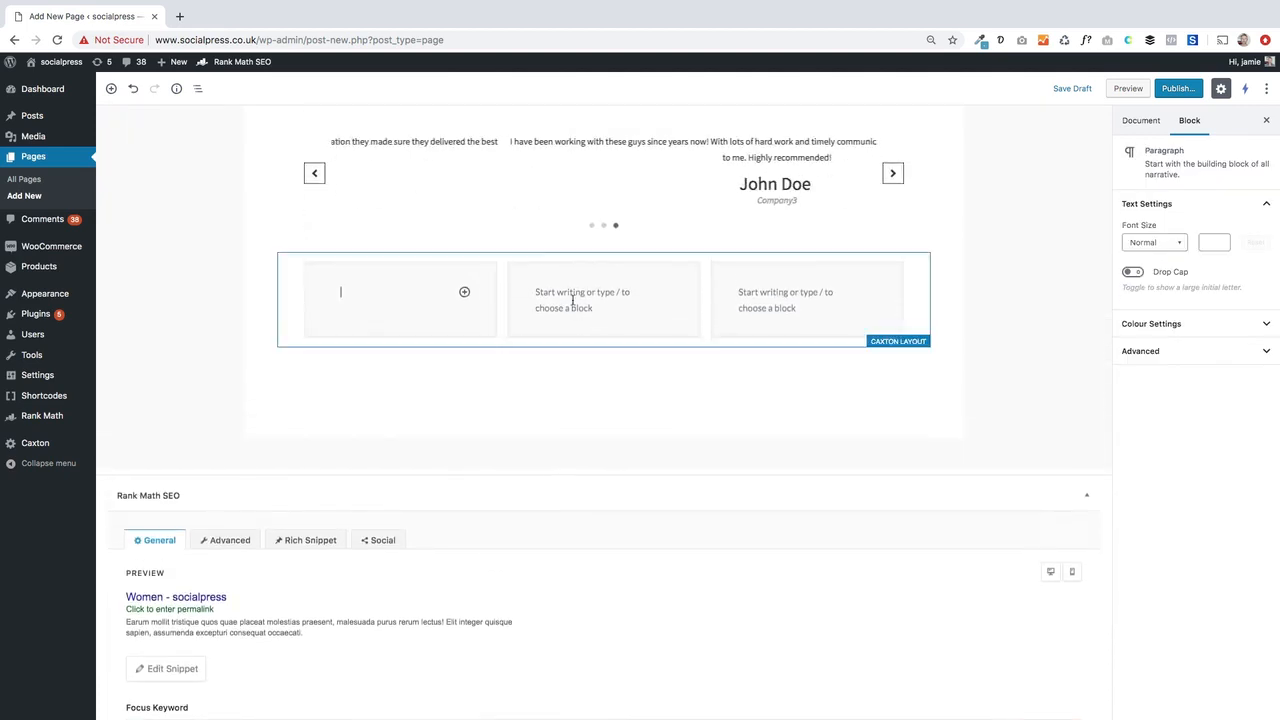
text(Earum mollit tristique quos quae placeat molestias praesent, malesuada purus rerum lectus! Elit integer quisque sapien, assumenda excepturi consequat occaecati. Cum orci itaque! Condimentum, dignissimos.)
click(549, 311)
text(Earum mollit tristique quos quae placeat molestias praesent, malesuada purus rerum lectus! Elit integer quisque sapien, assumenda excepturi consequat occaecati. Cum orci itaque! Condimentum, dignissimos.)
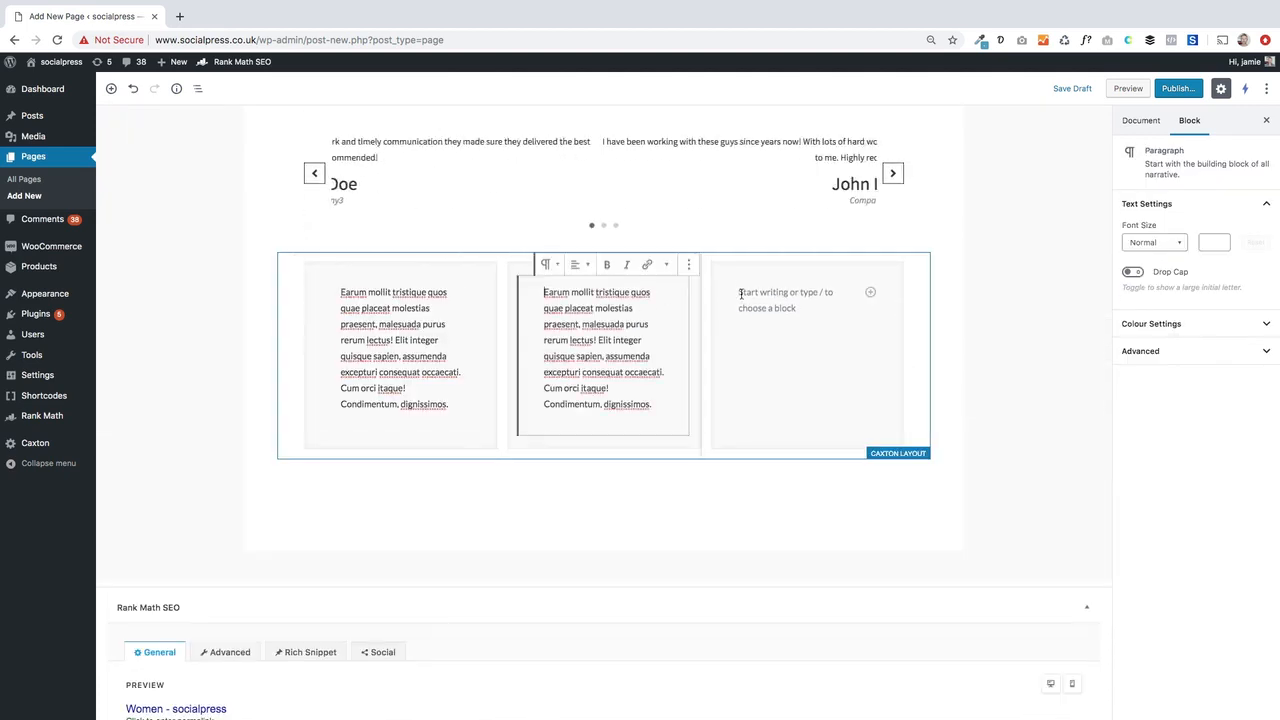
click(745, 295)
key(ctrl+v)
scroll(308, 379, up, 1)
scroll(308, 379, down, 1)
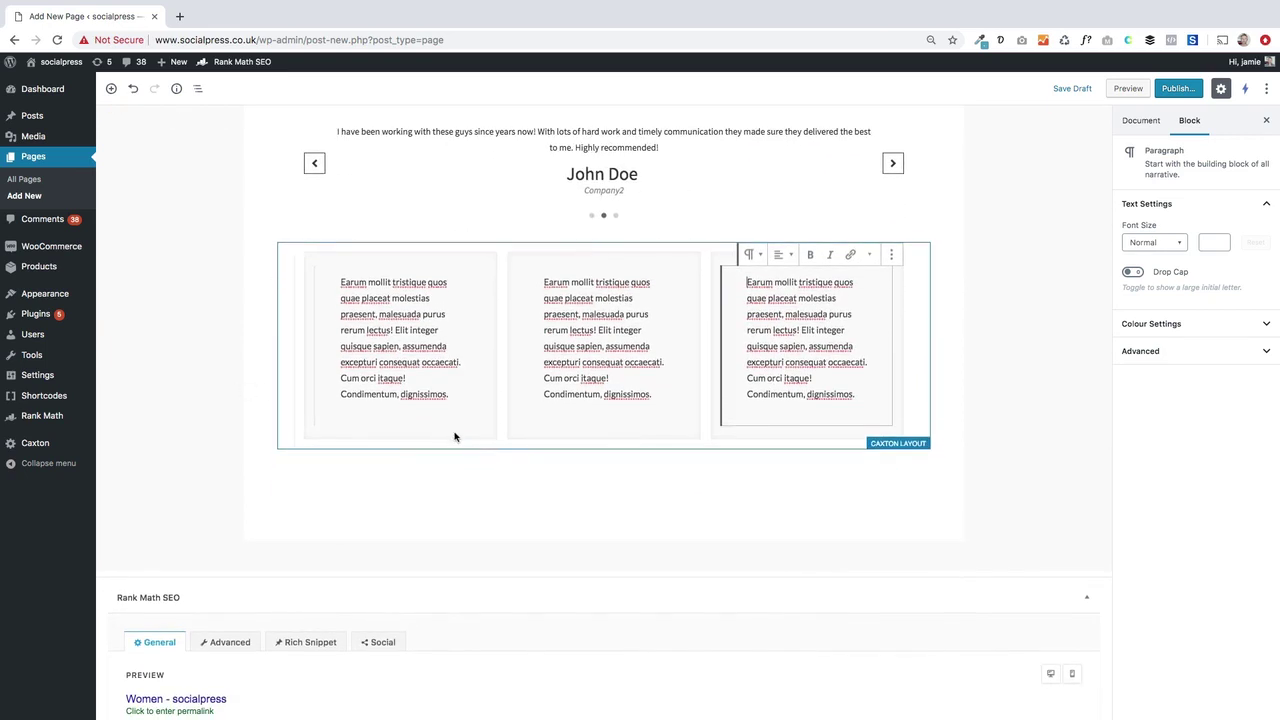
Insert a Storefront Product Square Grid below the text columns.
click(268, 468)
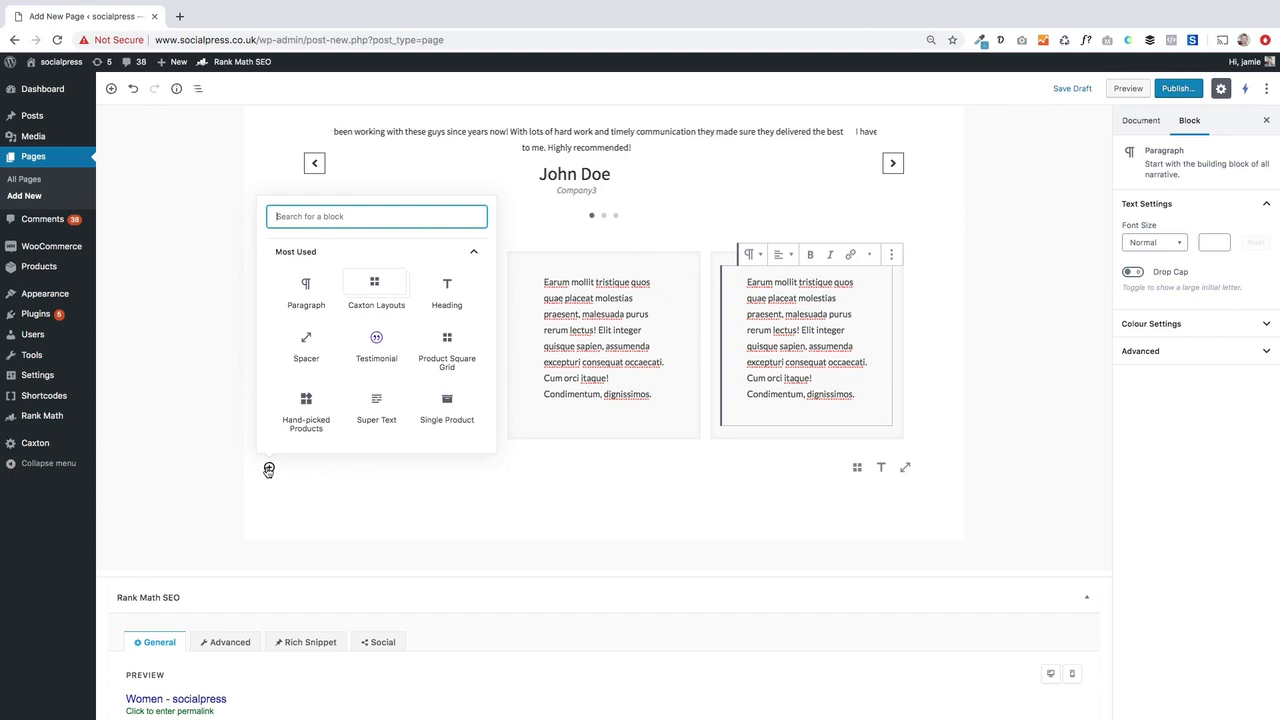
scroll(347, 401, down, 4)
scroll(347, 401, down, 3)
click(351, 347)
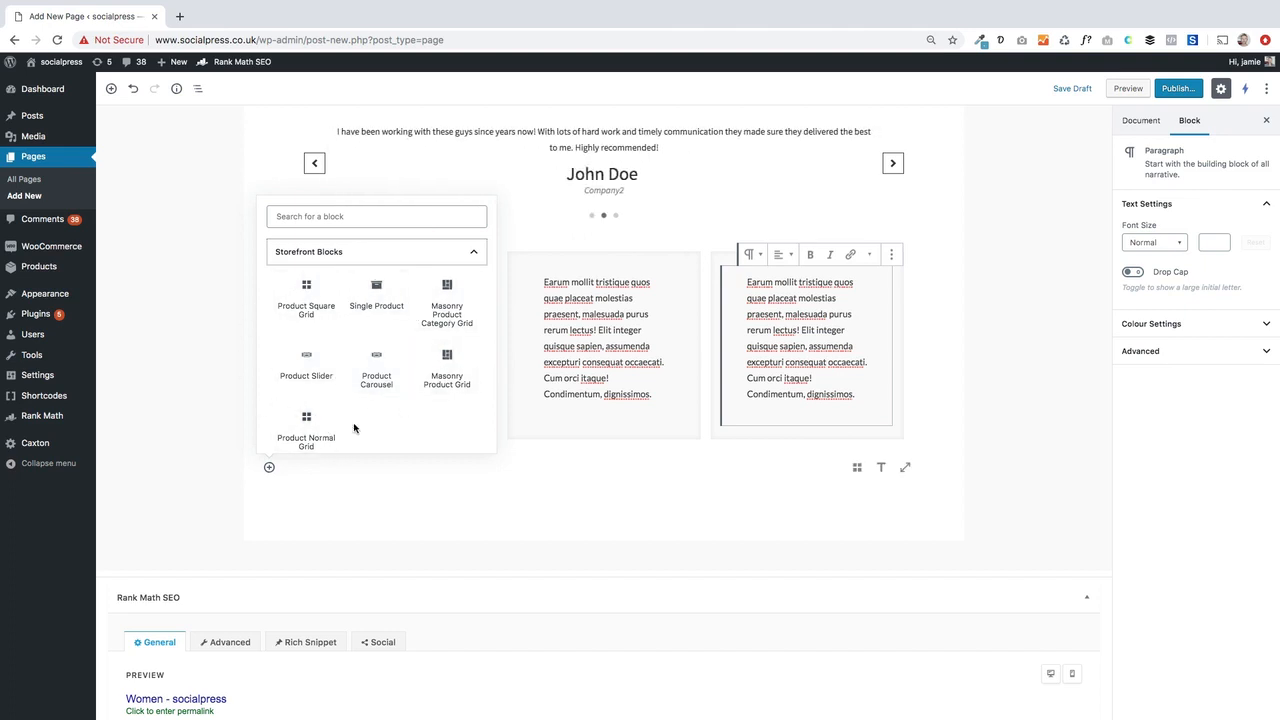
click(306, 297)
scroll(600, 450, down, 3)
scroll(669, 560, down, 2)
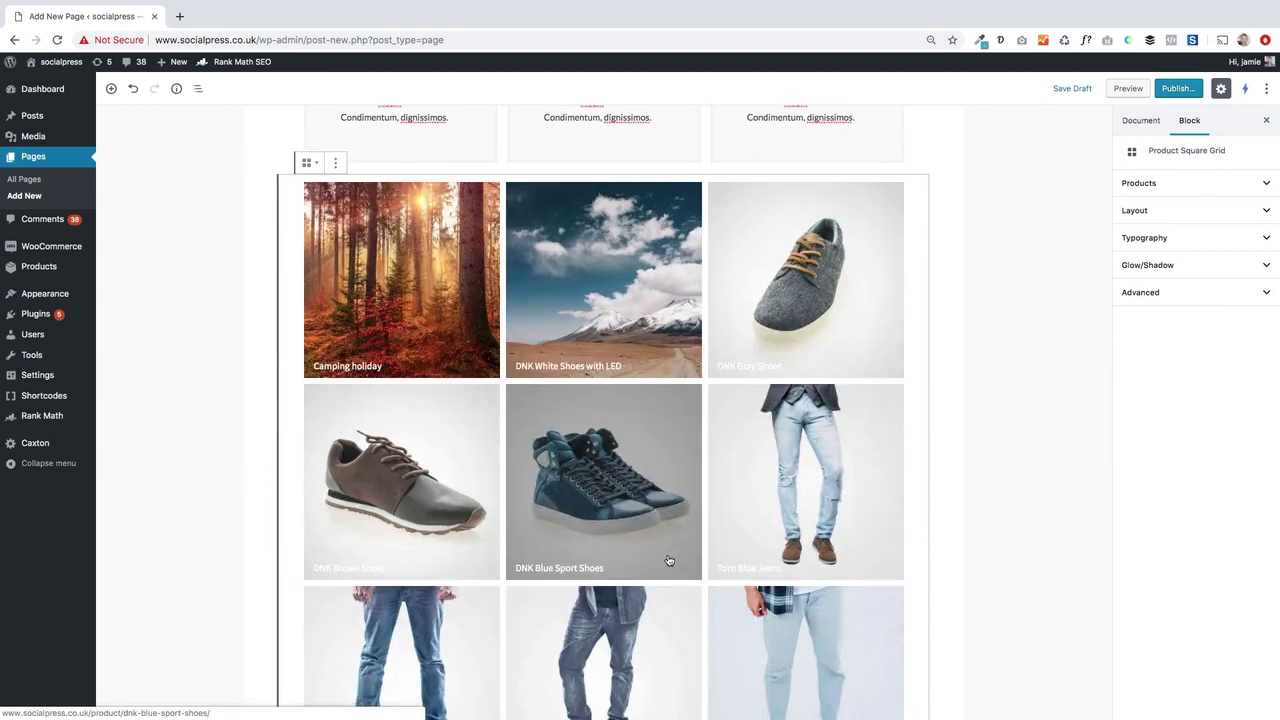
Limit the grid to the Women product category and set the grid gap to 9.
click(1171, 190)
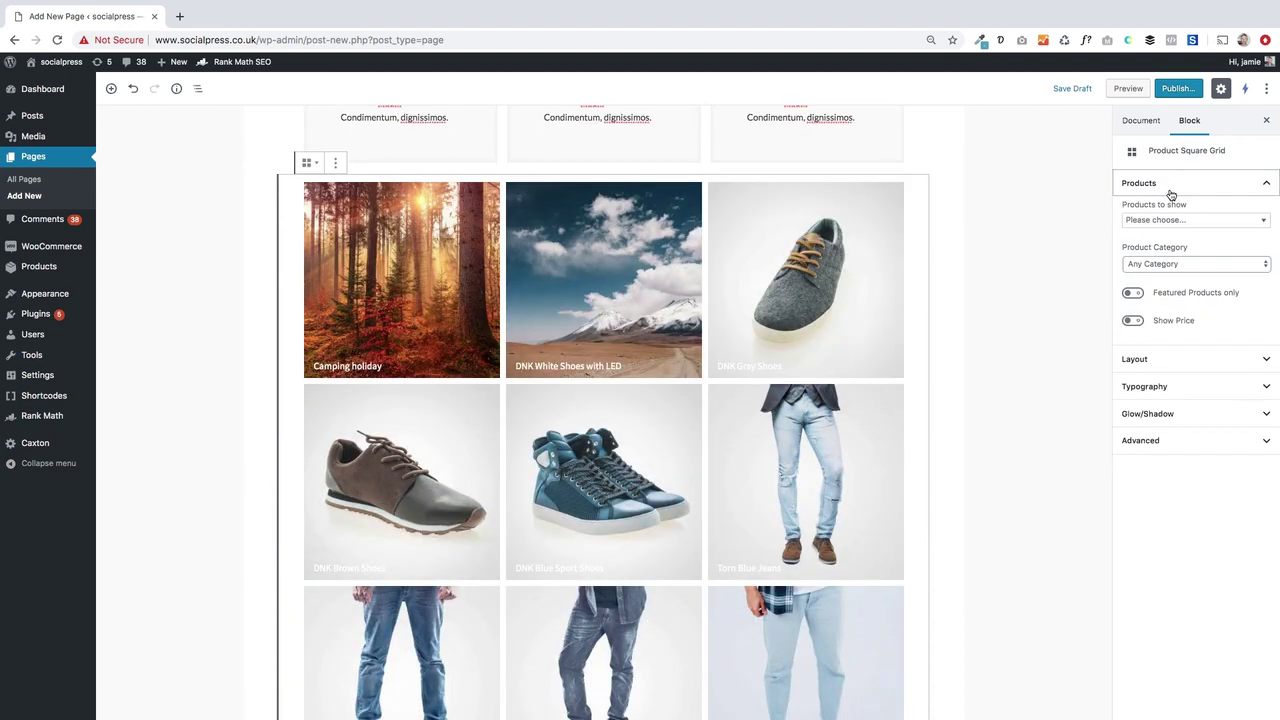
click(1171, 262)
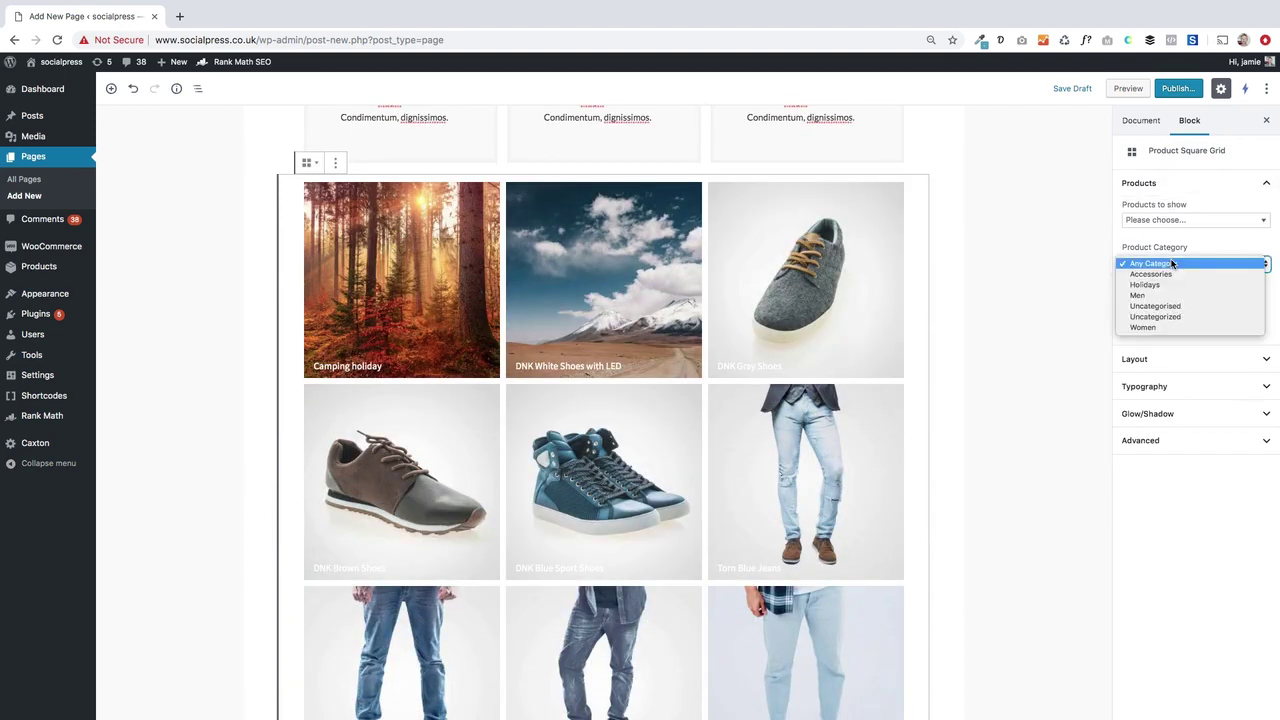
click(1174, 329)
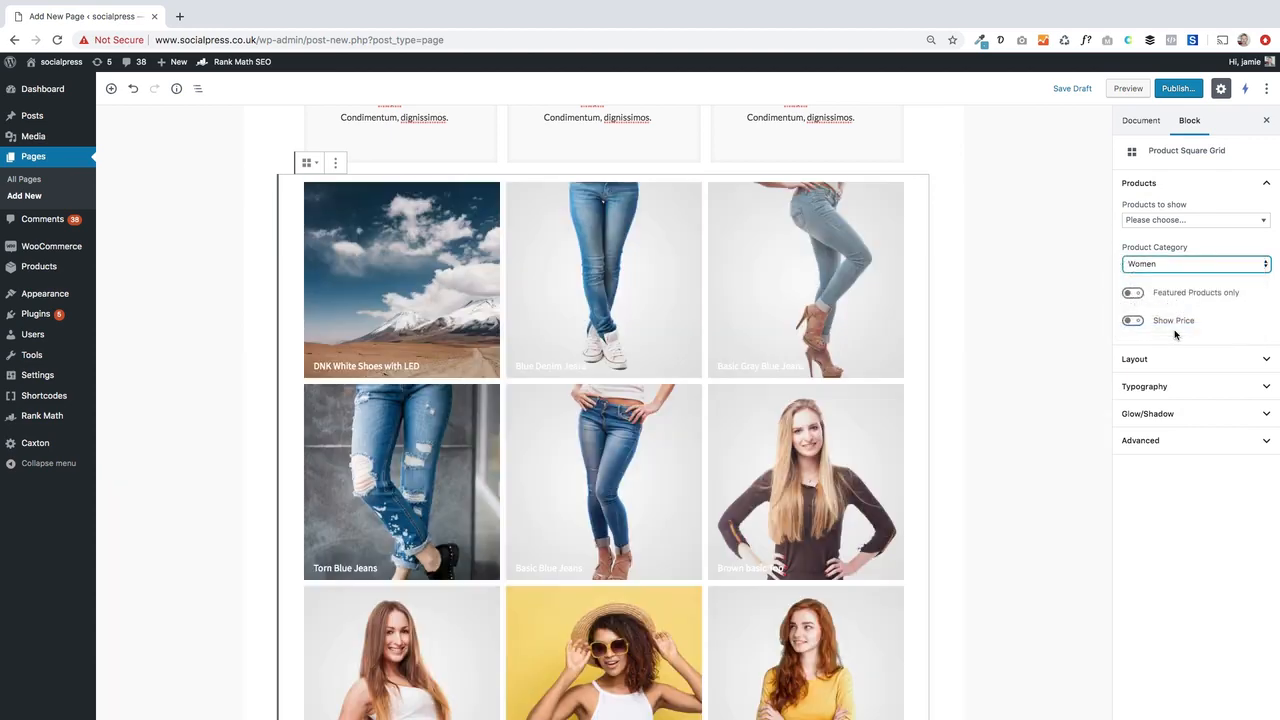
click(1171, 359)
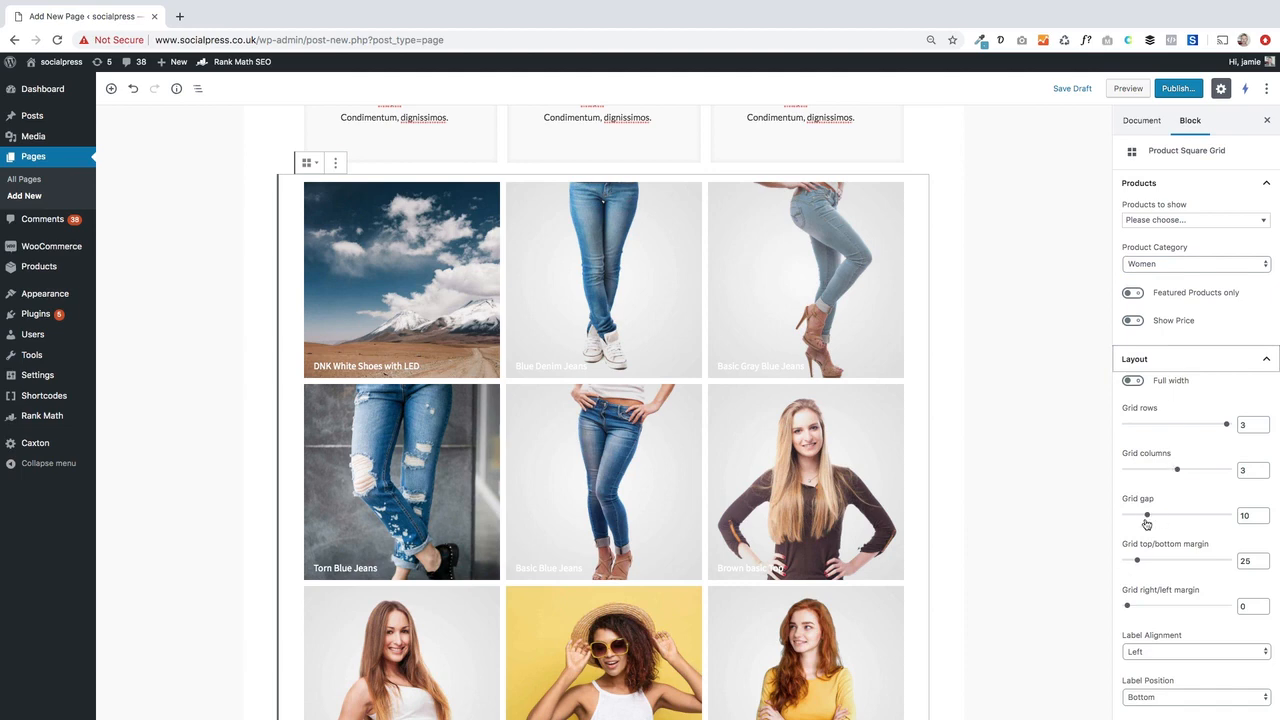
drag(1147, 517, 1110, 520)
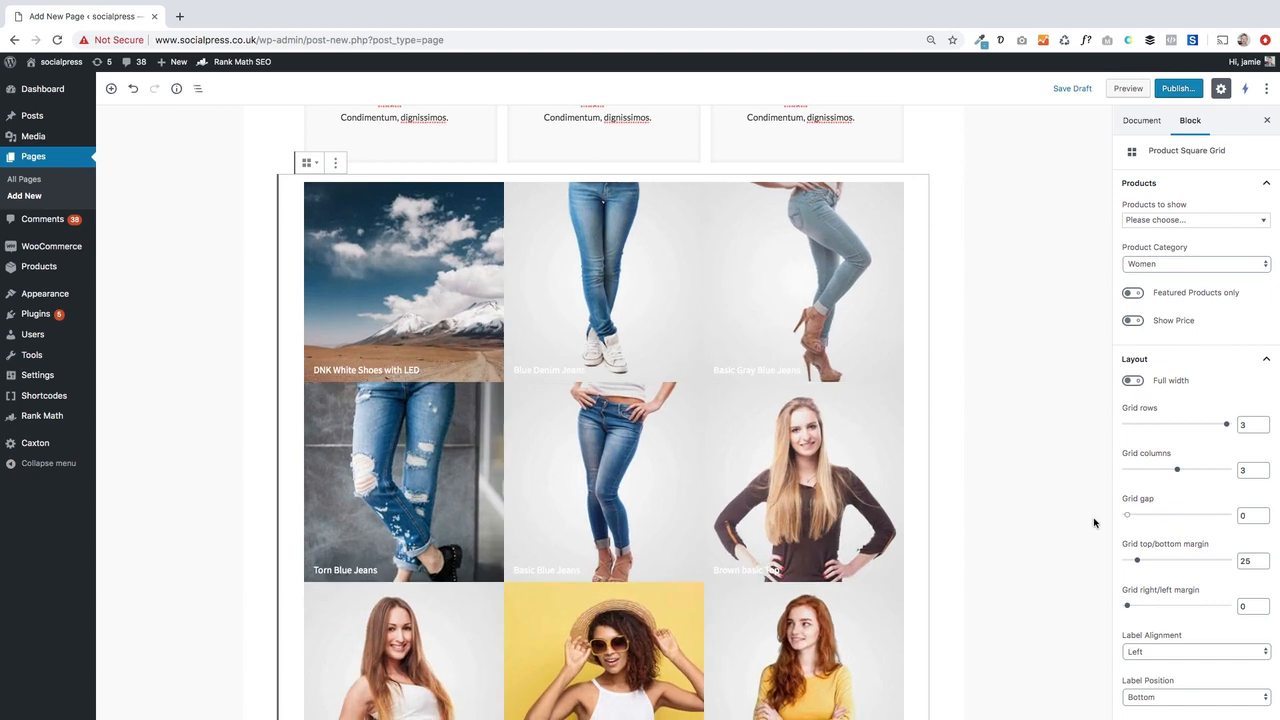
drag(1127, 516, 1139, 518)
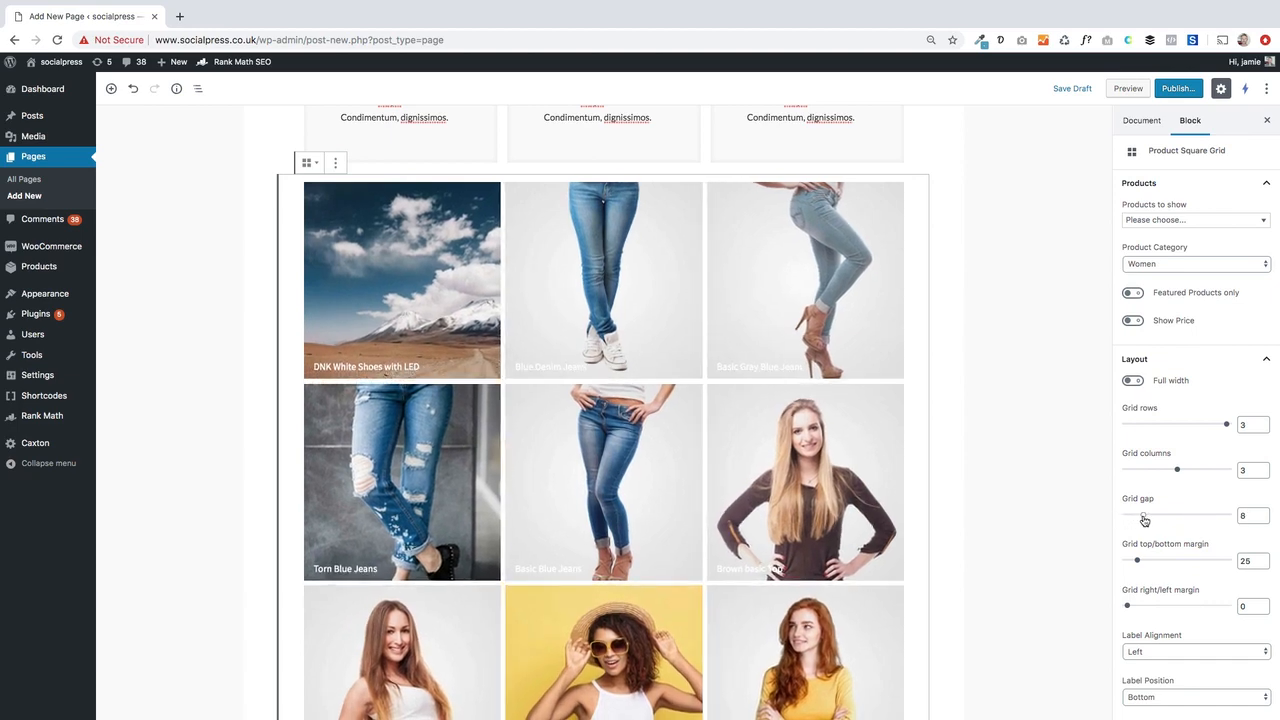
drag(1145, 520, 1147, 520)
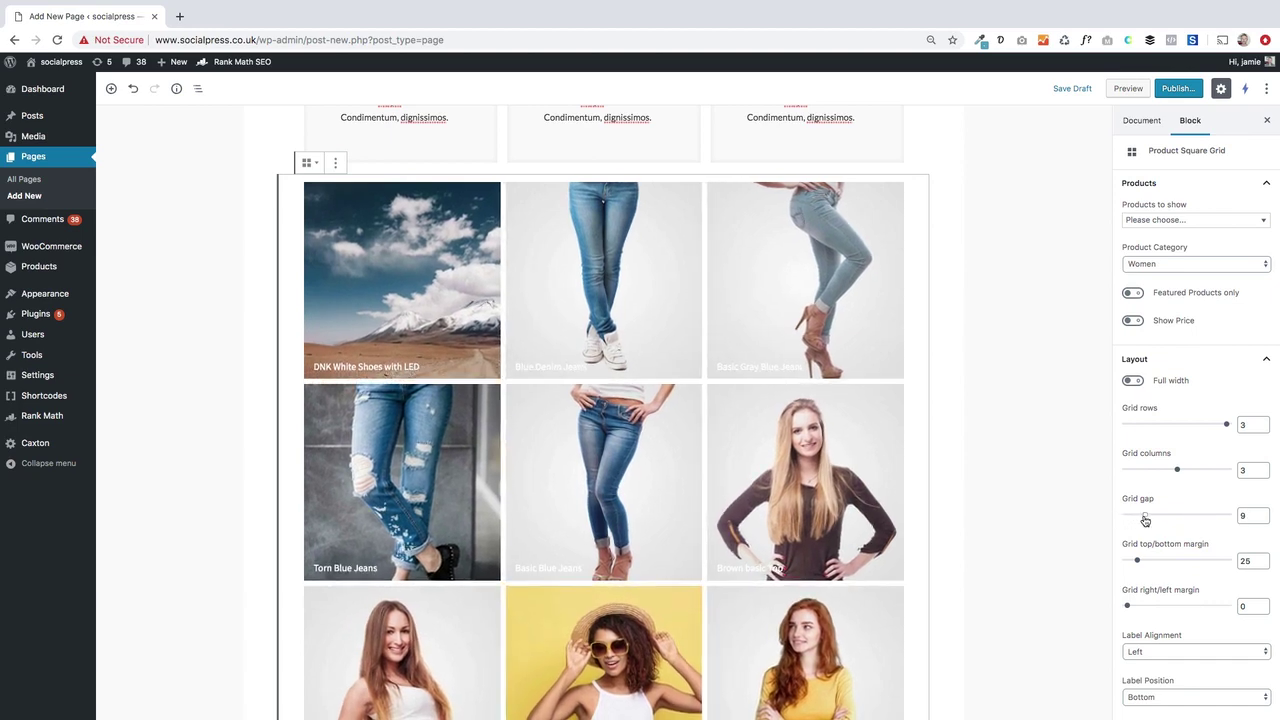
Publish the Women page so it goes live.
click(210, 456)
scroll(210, 456, down, 2)
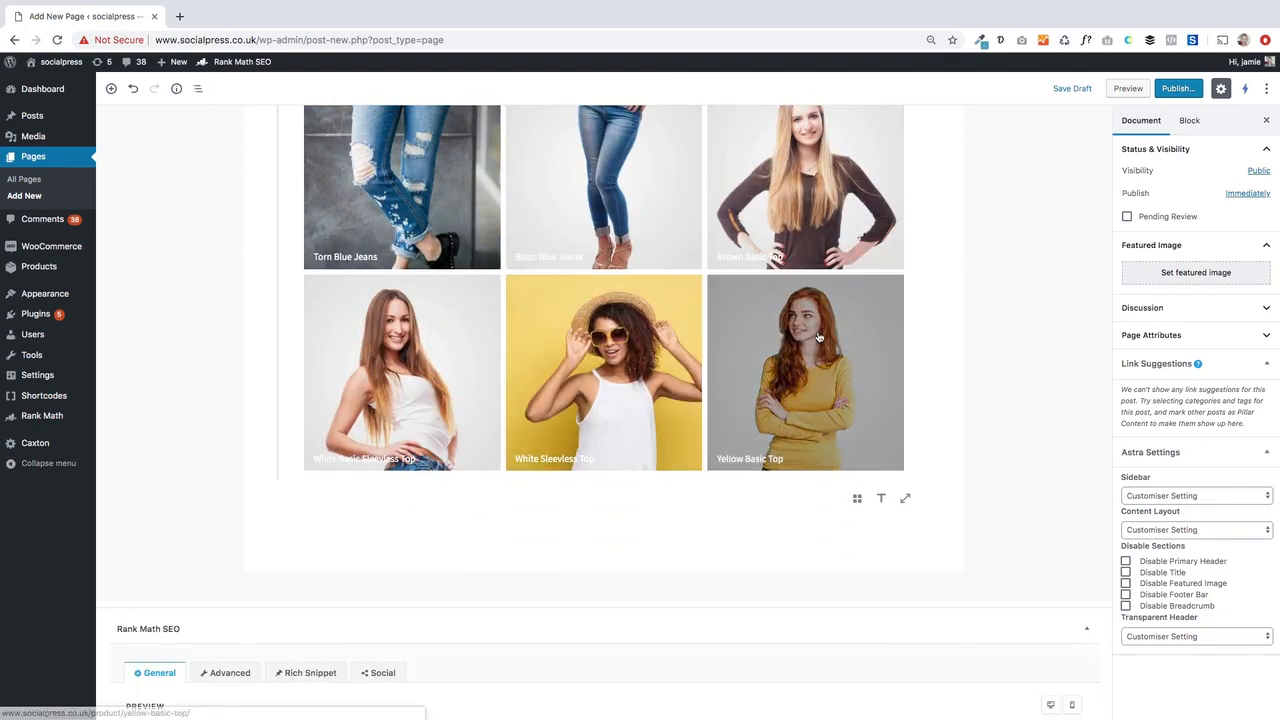
scroll(519, 404, up, 2)
scroll(519, 404, up, 1)
scroll(519, 404, up, 2)
scroll(519, 404, up, 4)
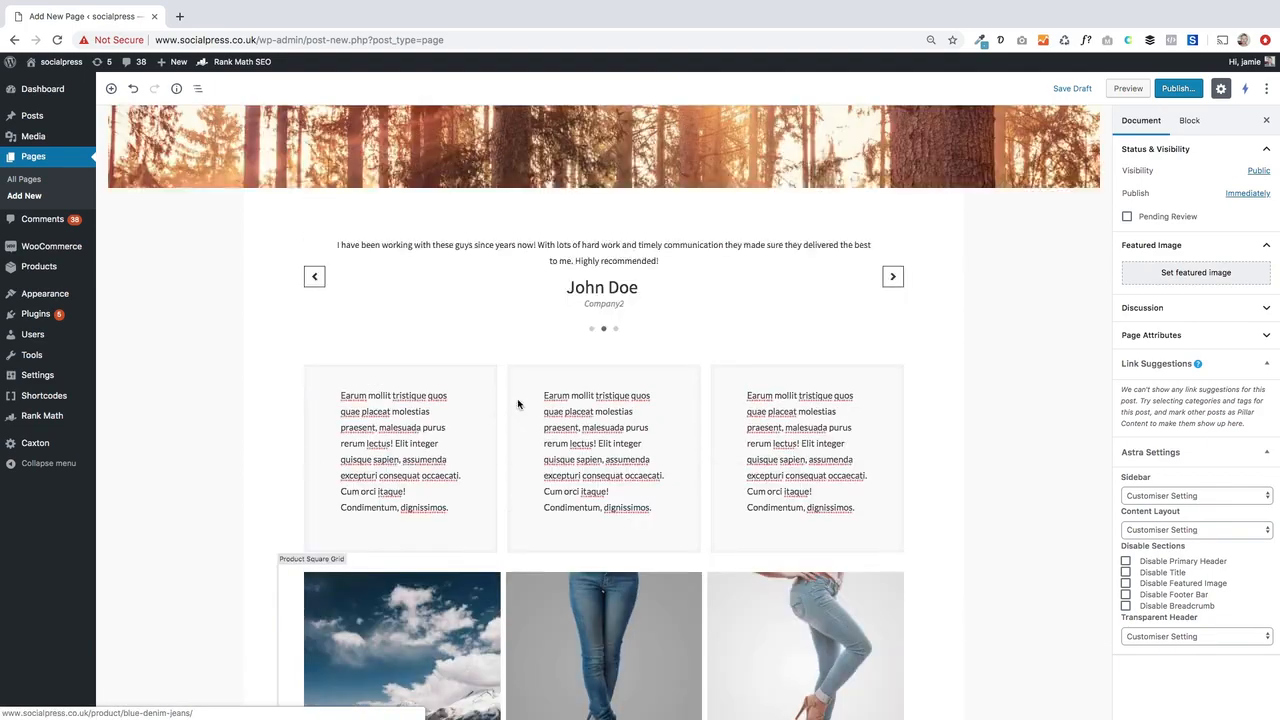
scroll(519, 404, up, 3)
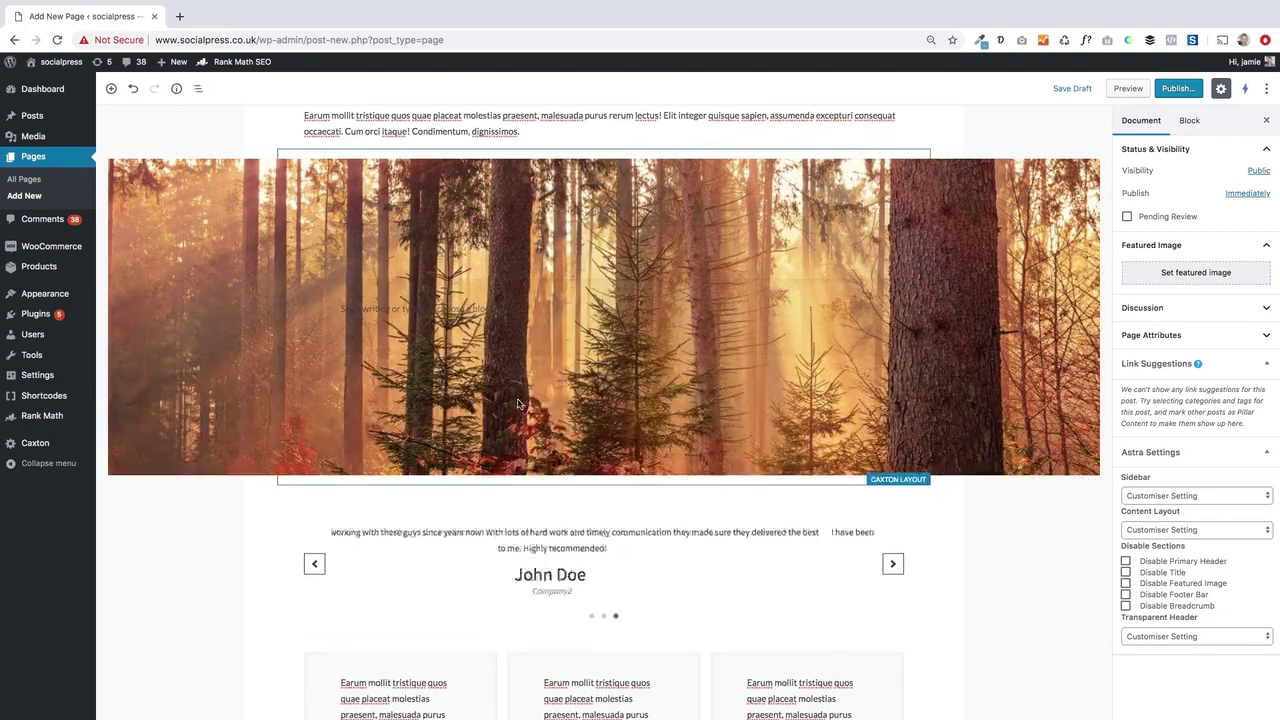
click(1177, 88)
click(1204, 88)
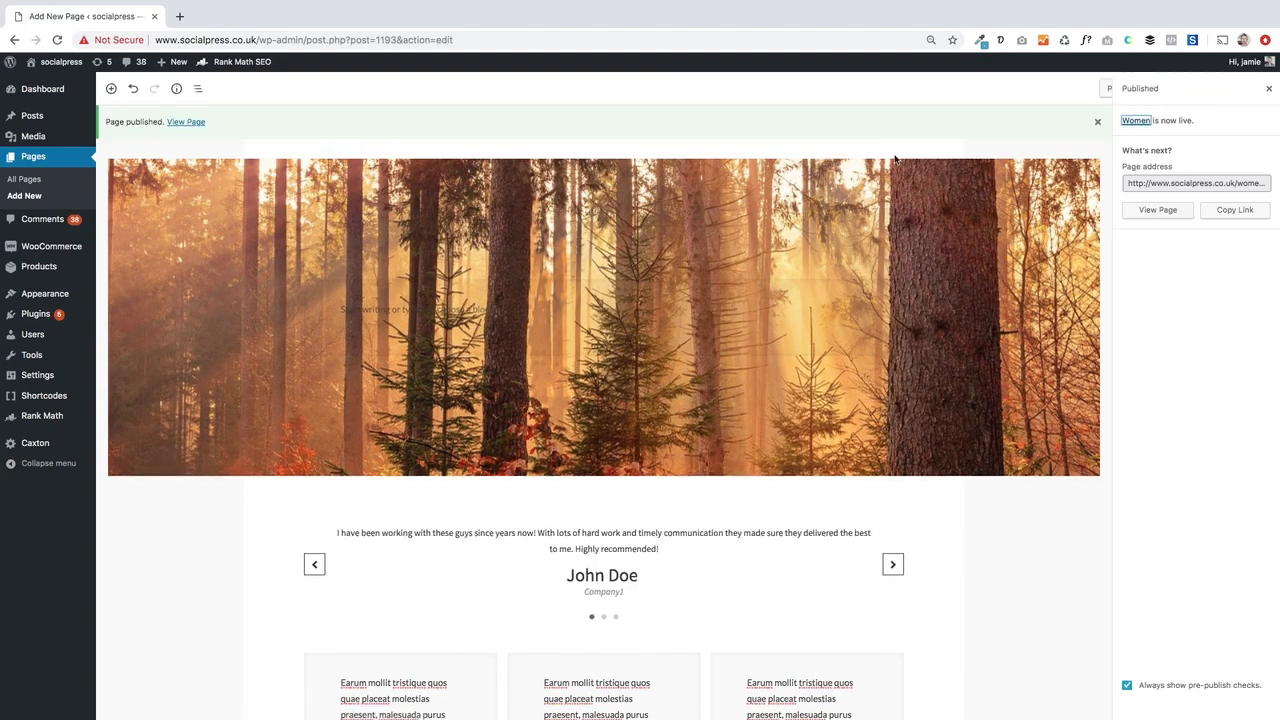
click(184, 123)
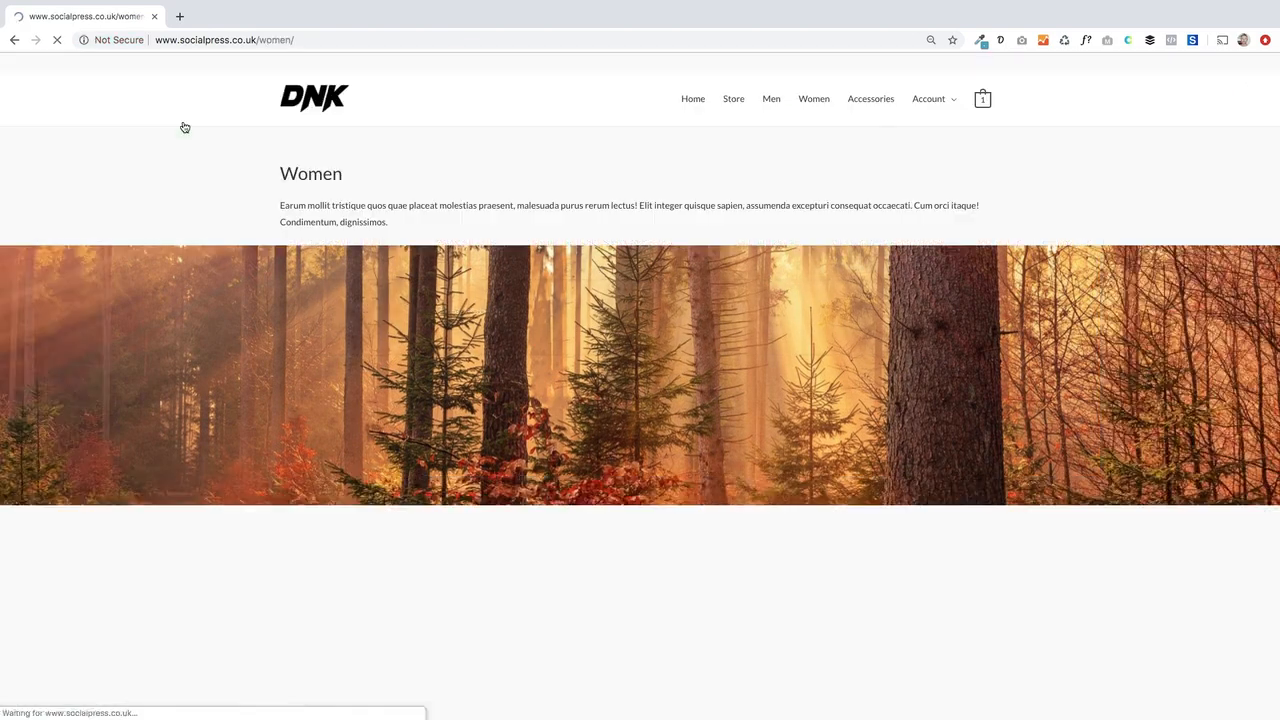
scroll(351, 465, down, 10)
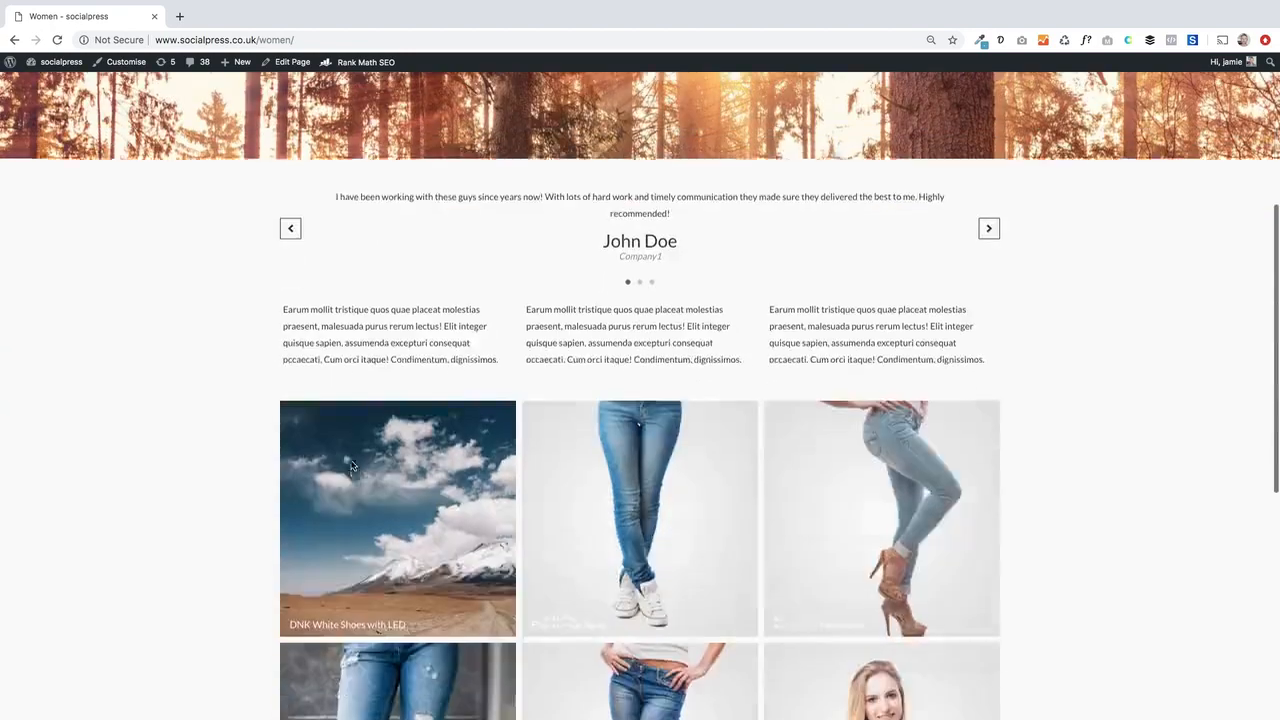
scroll(351, 465, down, 2)
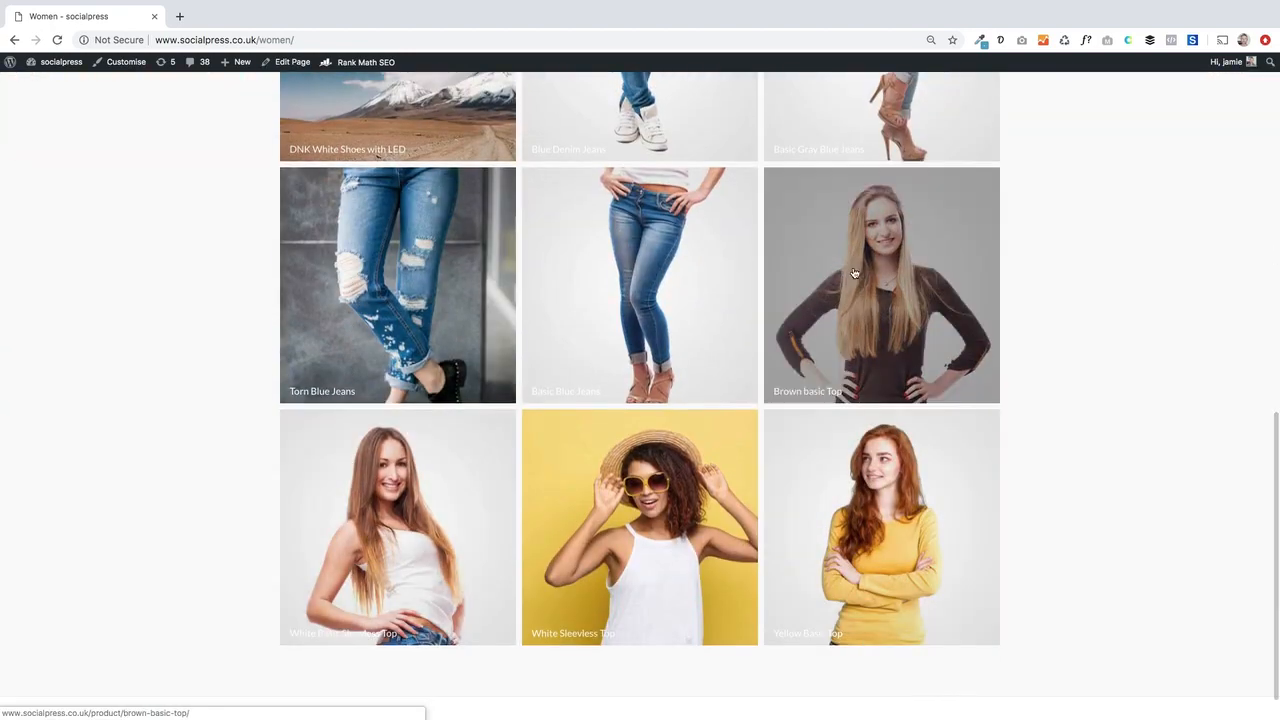
scroll(630, 405, up, 10)
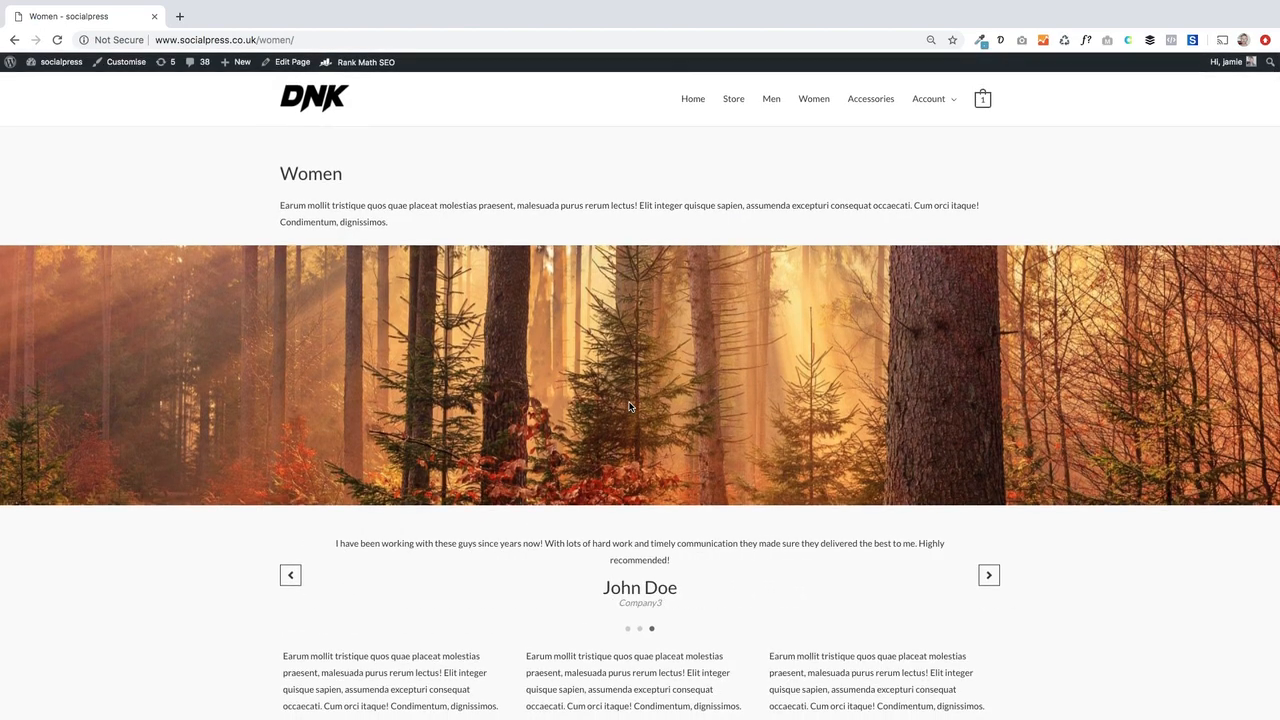
Check the Women category page and its URL, then go to the admin dashboard.
click(814, 98)
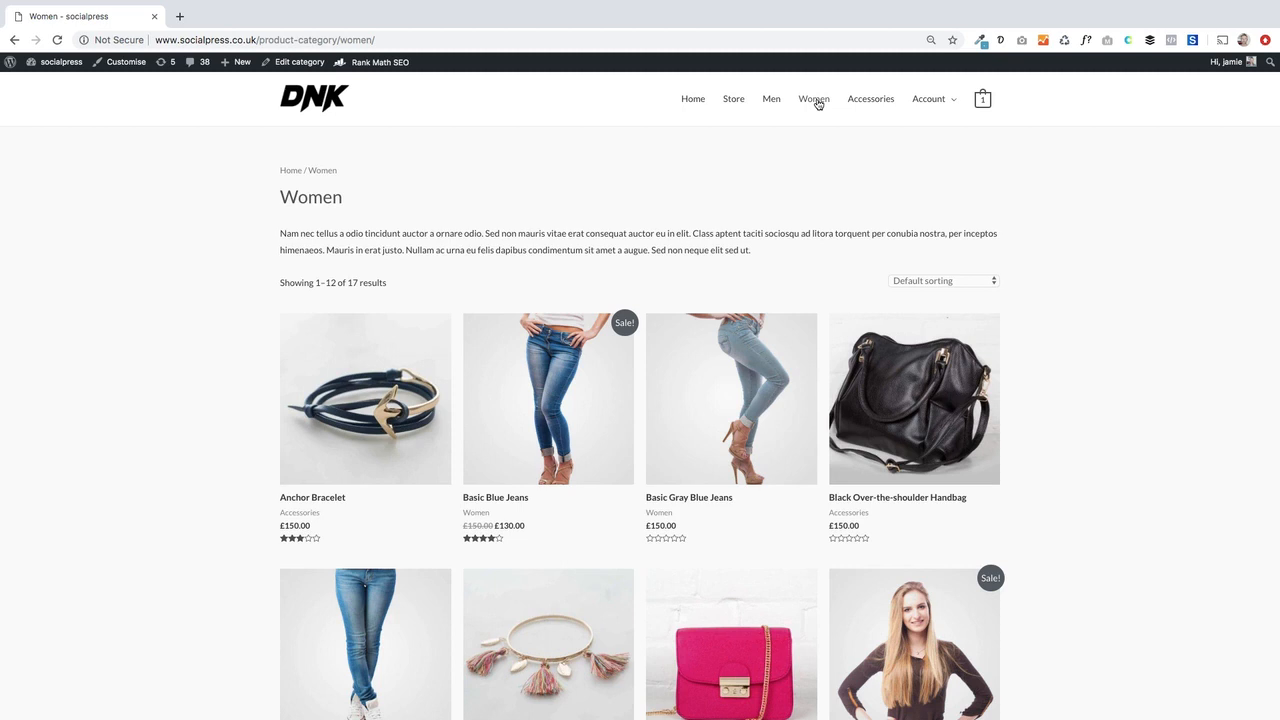
click(315, 40)
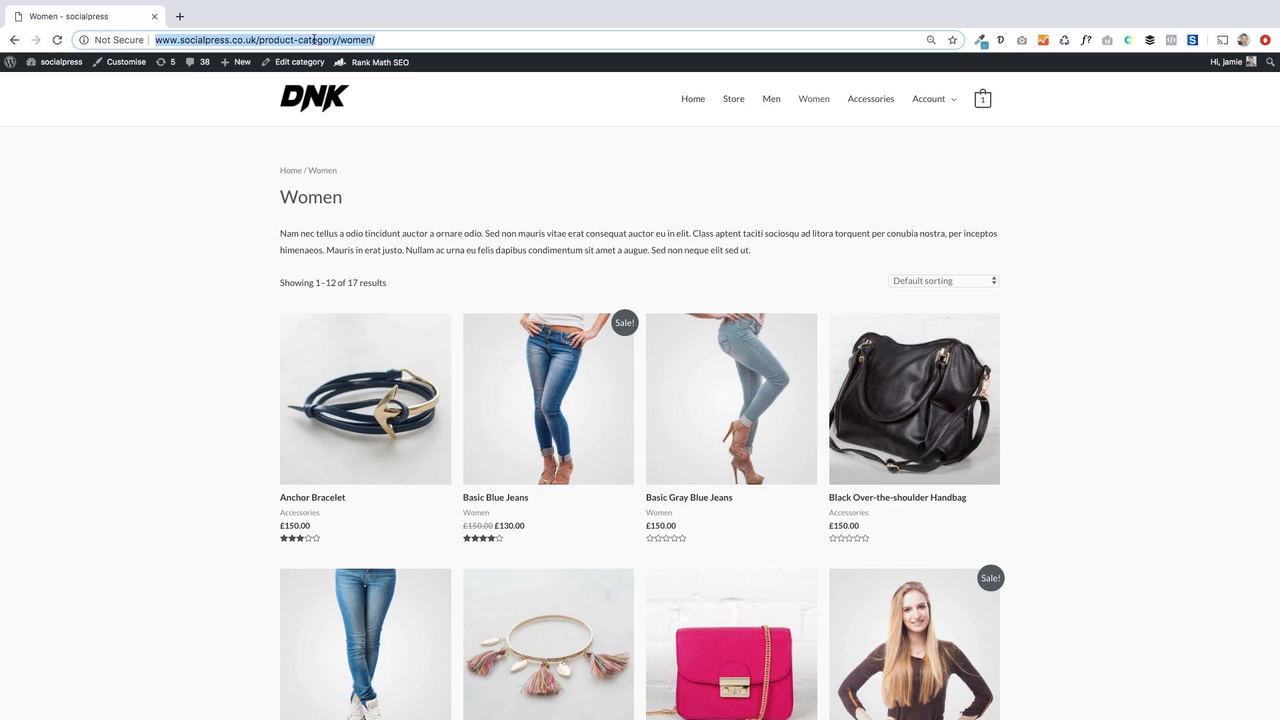
click(52, 84)
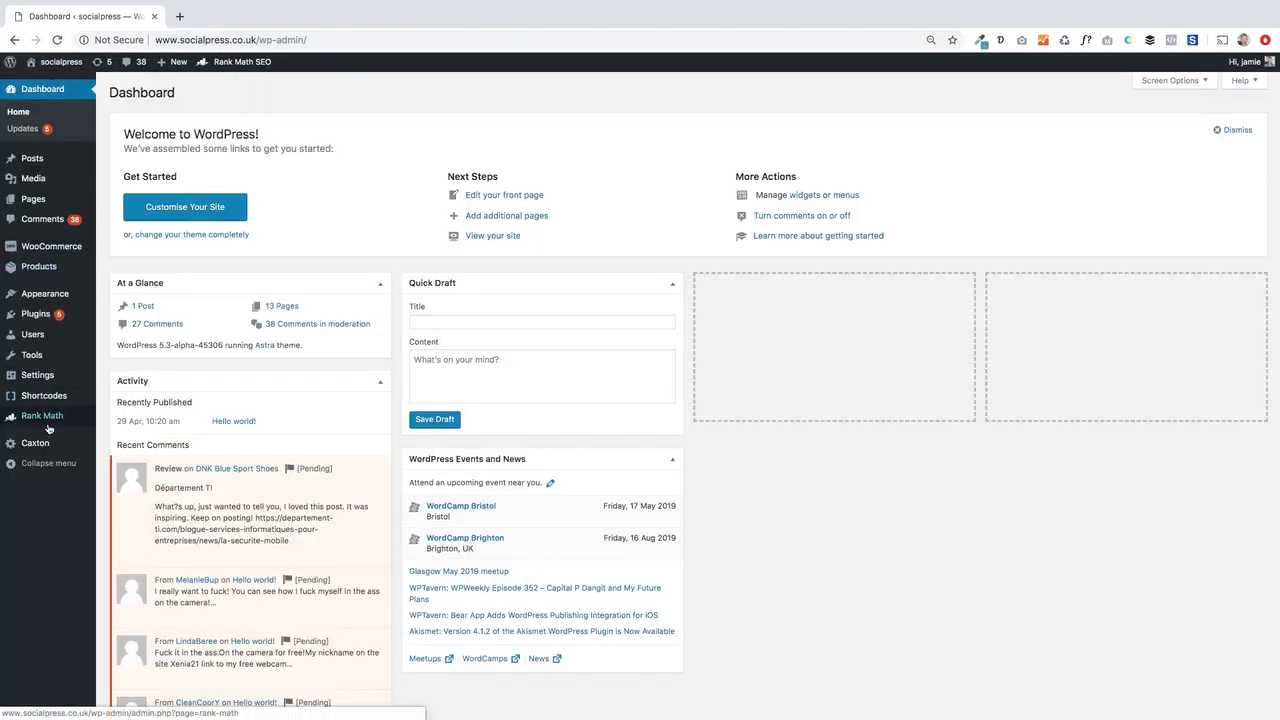
mouse_move(42, 415)
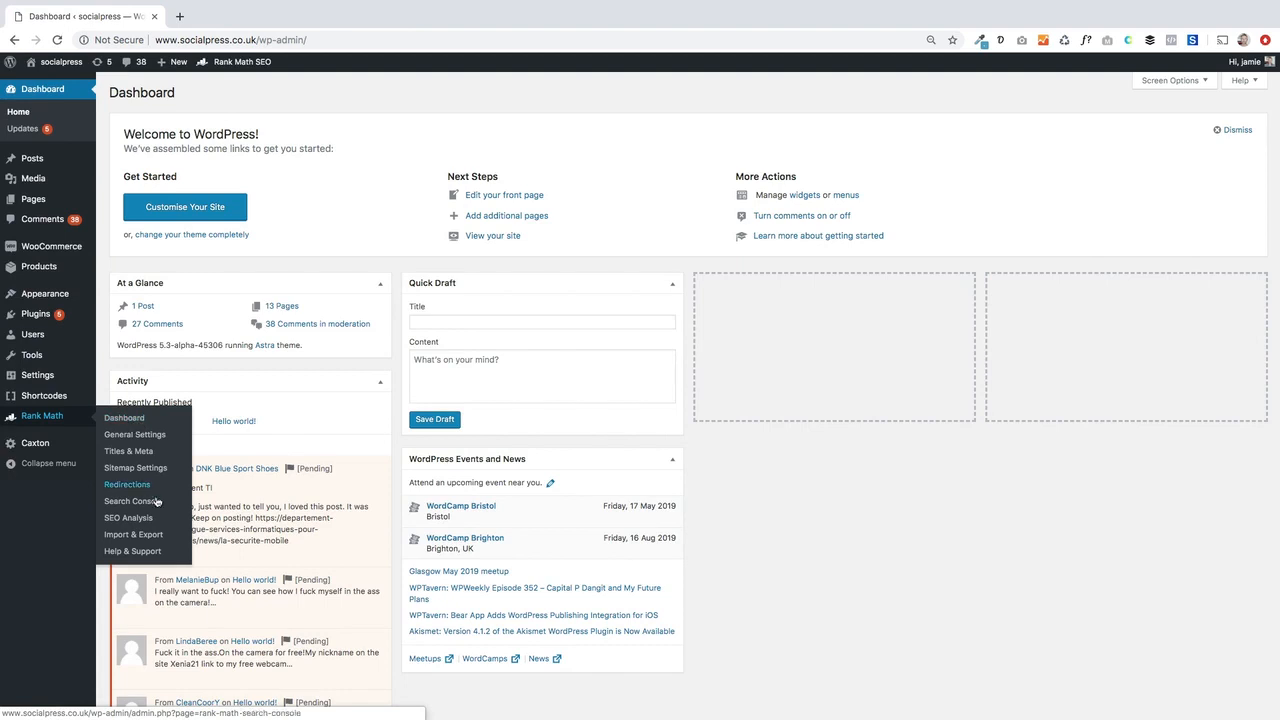
Open Rank Math's Redirections list with the existing product-category/men redirect.
click(142, 419)
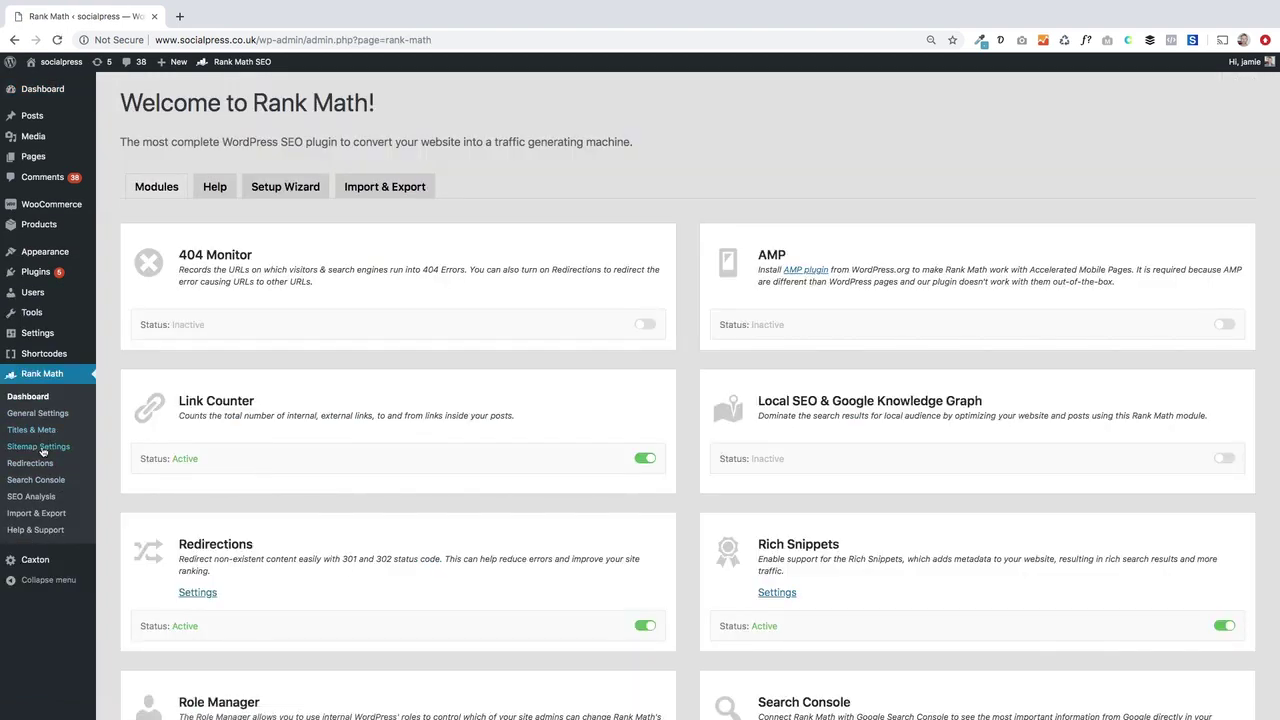
click(30, 462)
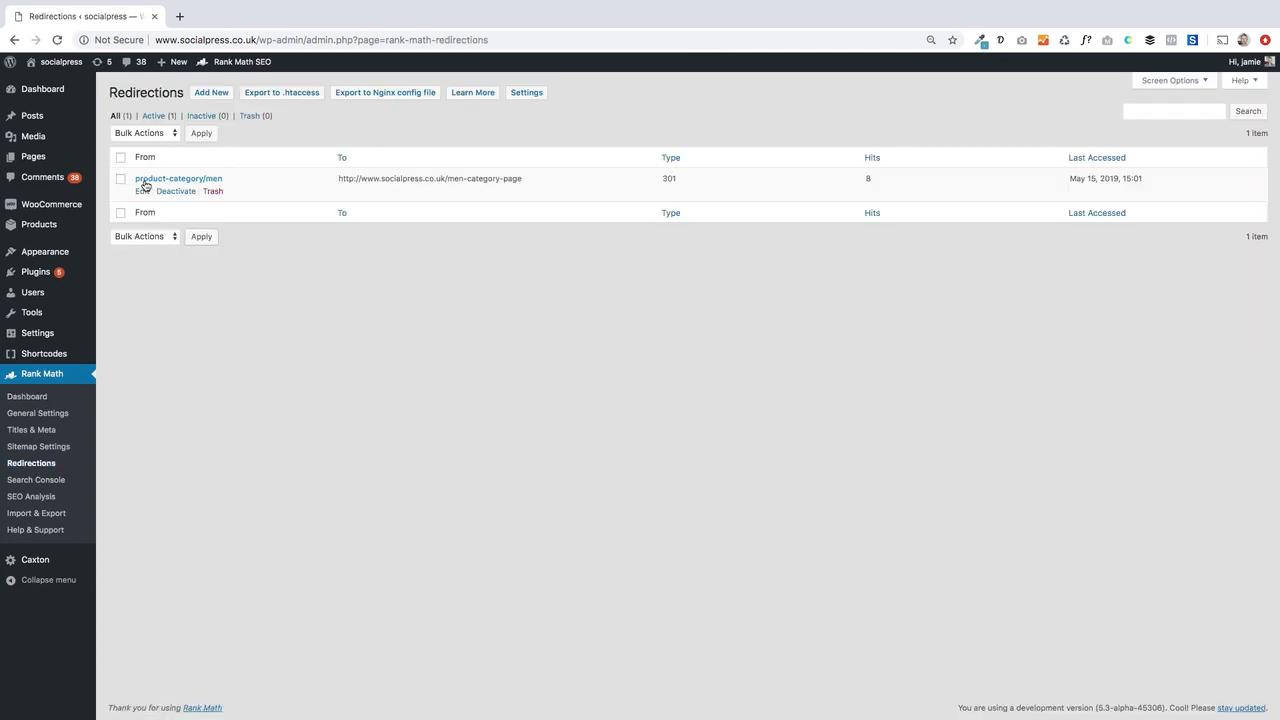
Start a new redirection and copy the product-category/women/ path from the category page's address in a new tab.
click(211, 96)
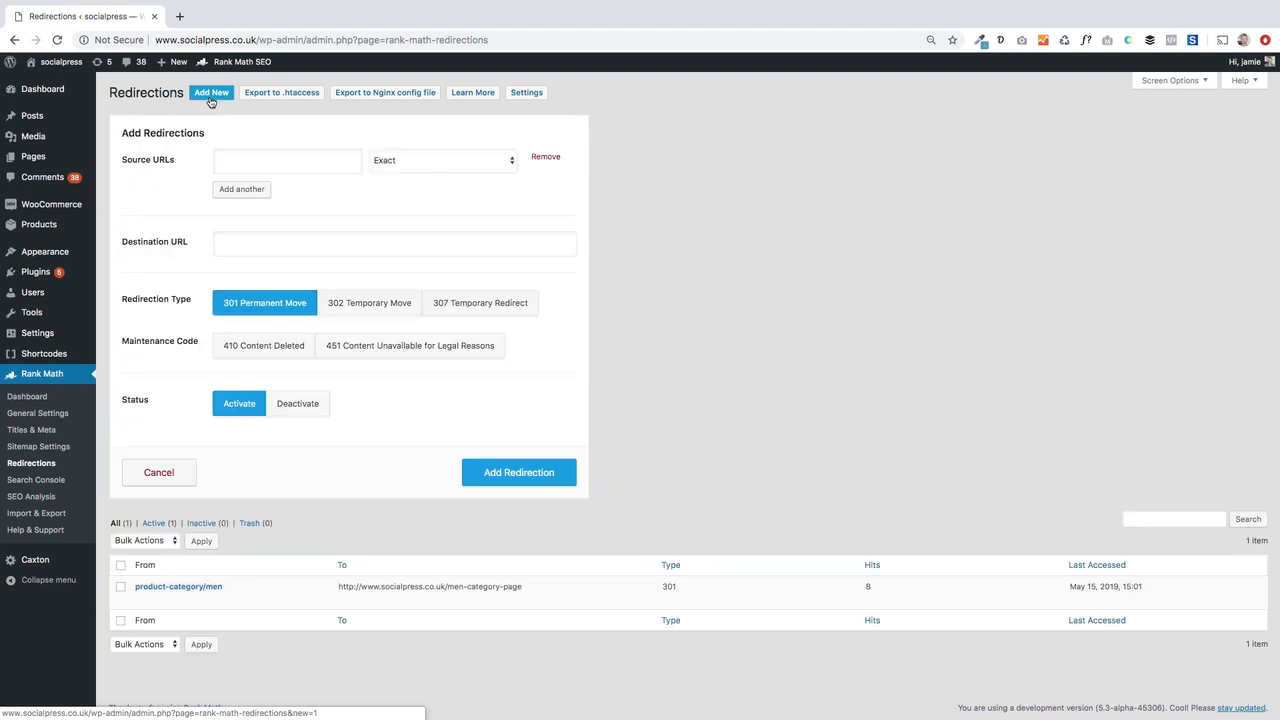
click(220, 160)
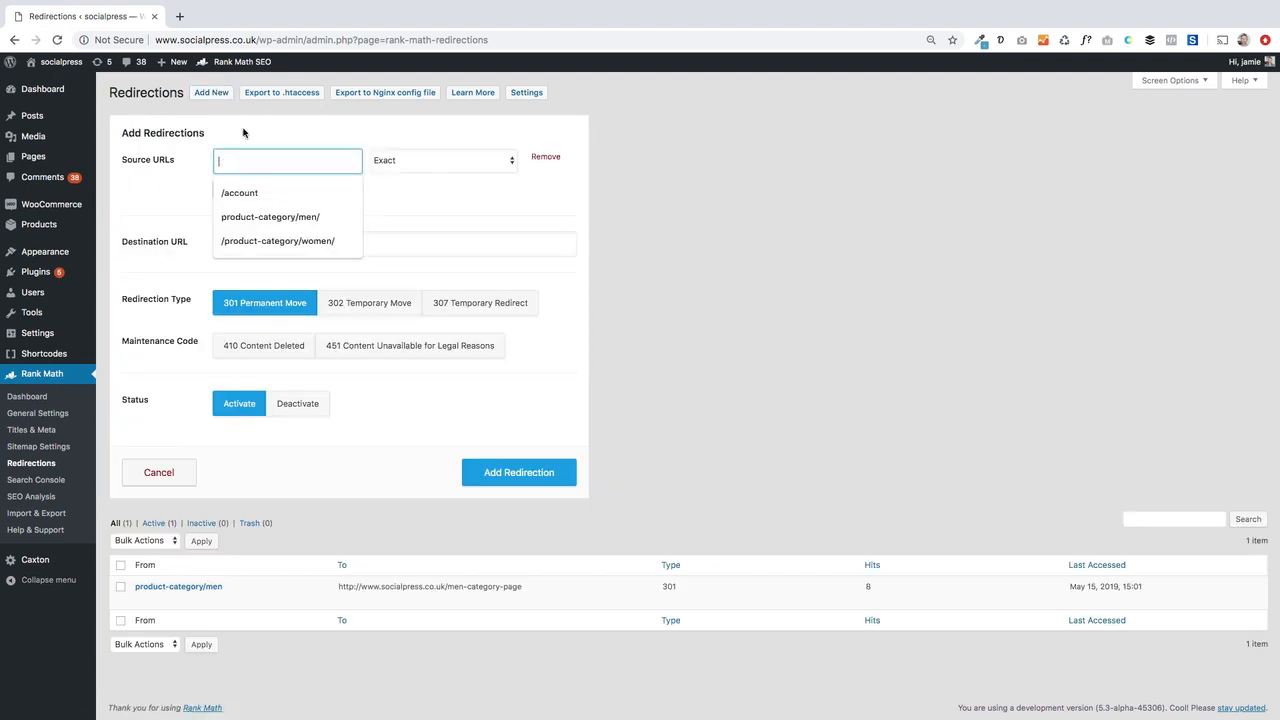
click(180, 16)
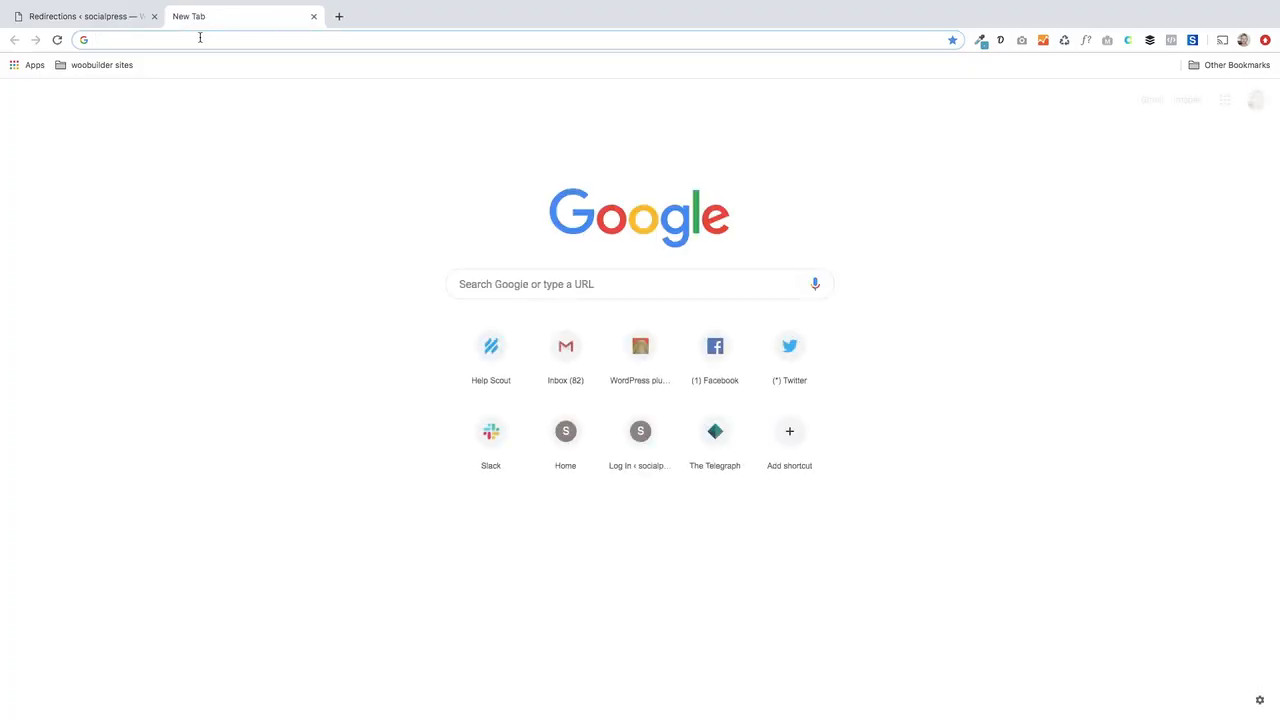
text(http://www.socialpress.co.uk/product-category/women/)
key(Return)
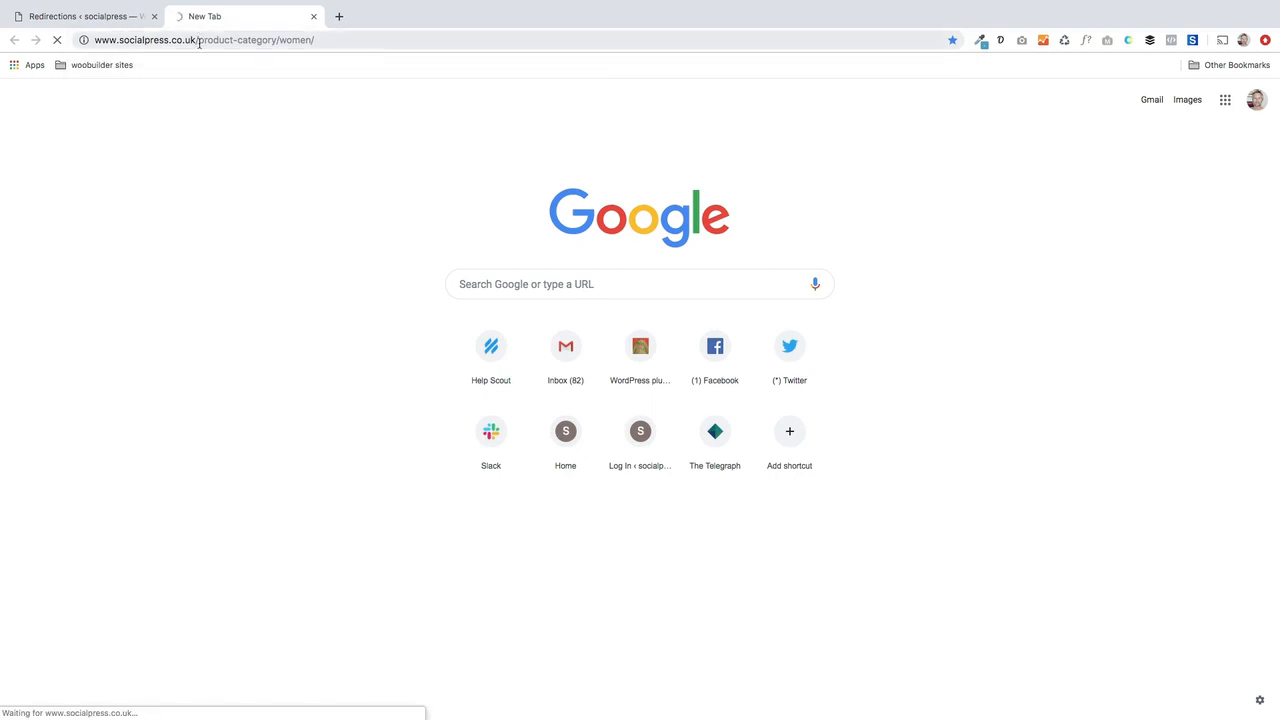
drag(198, 40, 338, 40)
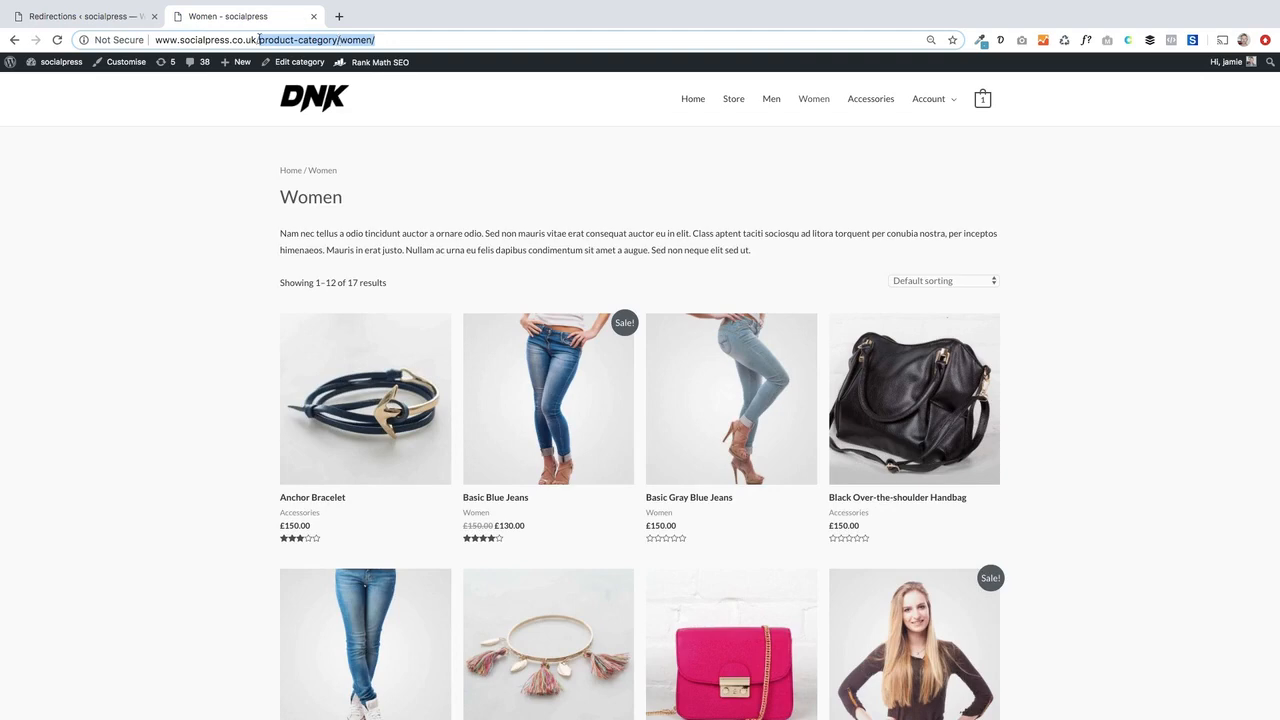
Set product-category/women/ as the redirect's source and move to the destination field.
click(90, 16)
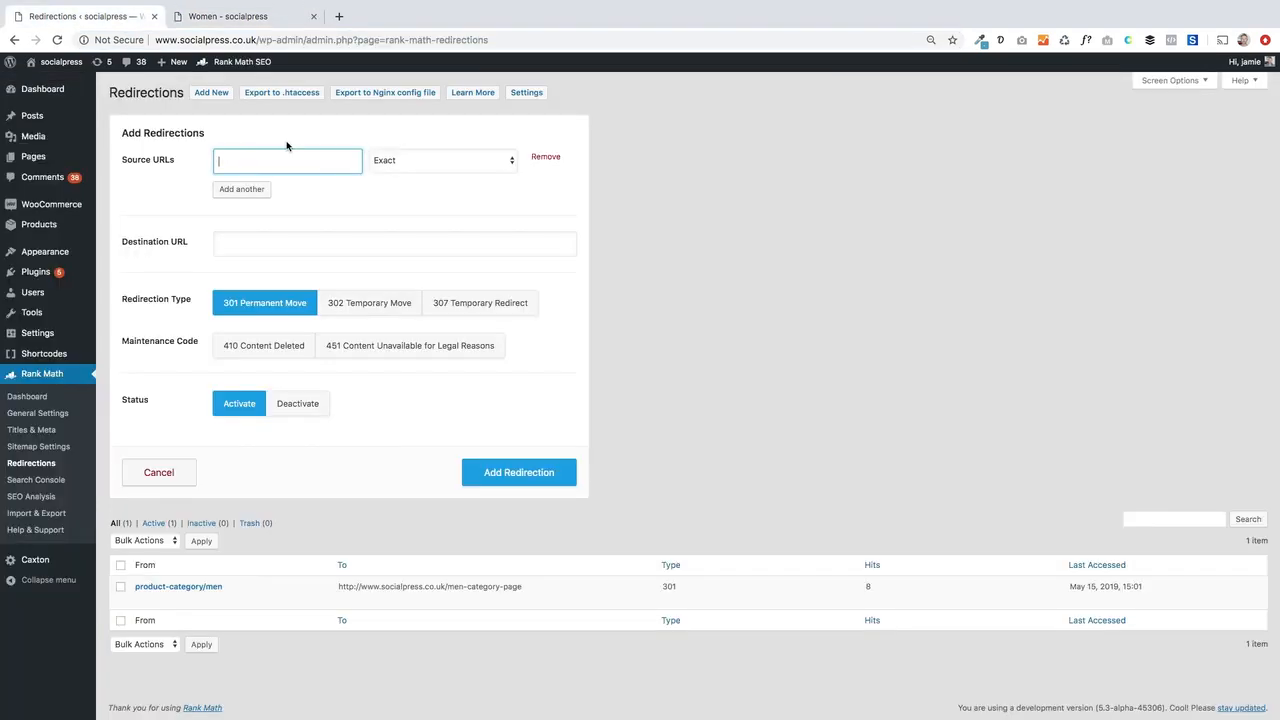
text(product-category/women/)
click(240, 247)
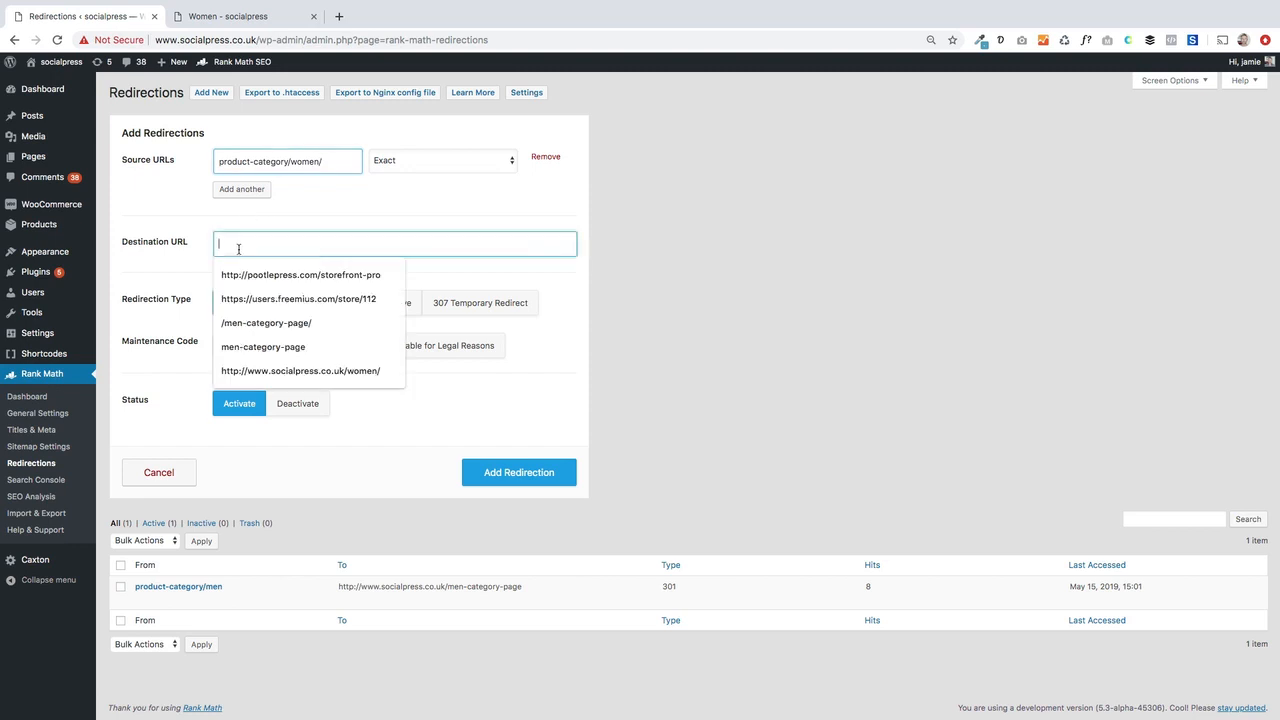
click(175, 220)
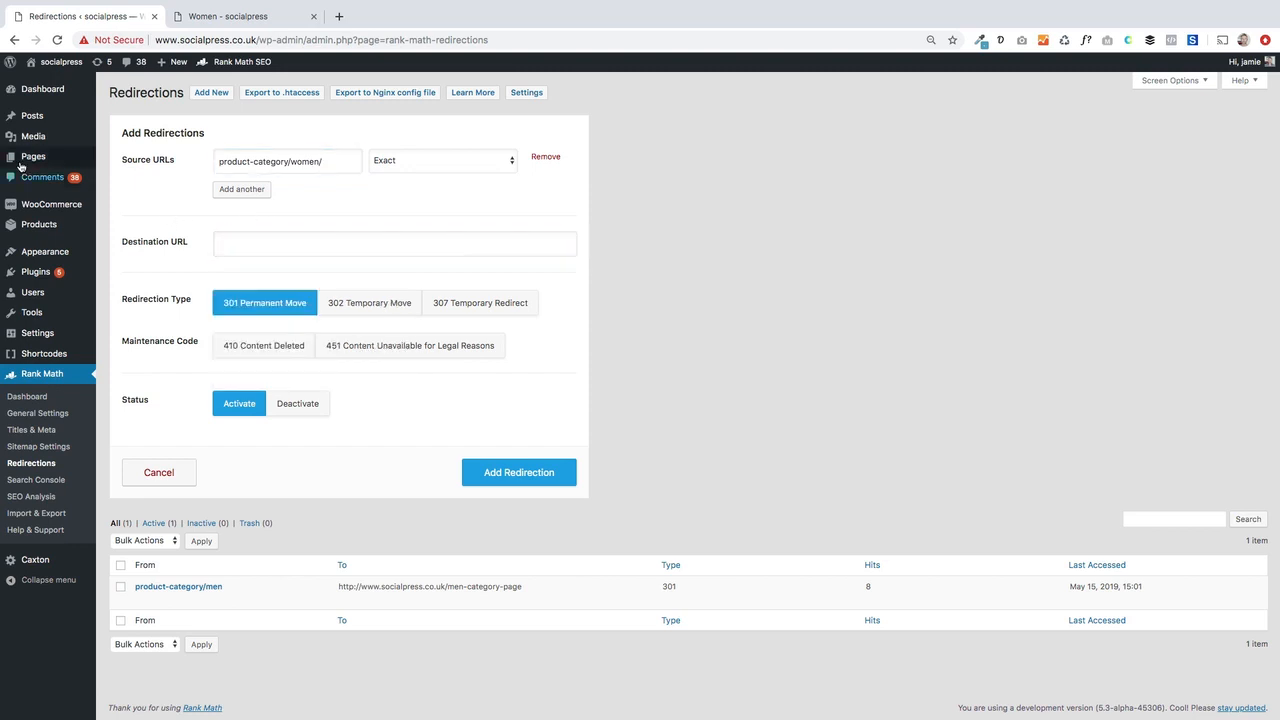
View the published Women page from the Pages list in a new tab and copy its address.
mouse_move(33, 156)
right_click(120, 158)
click(152, 161)
click(220, 16)
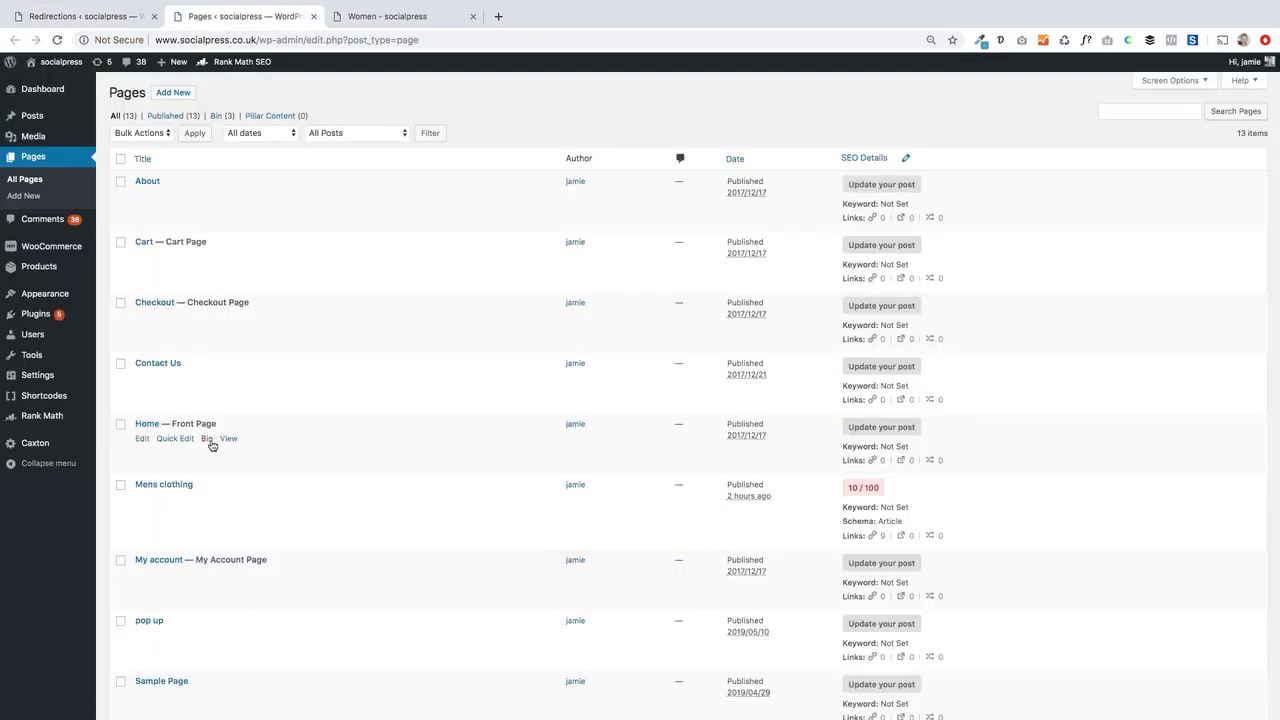
scroll(210, 440, down, 5)
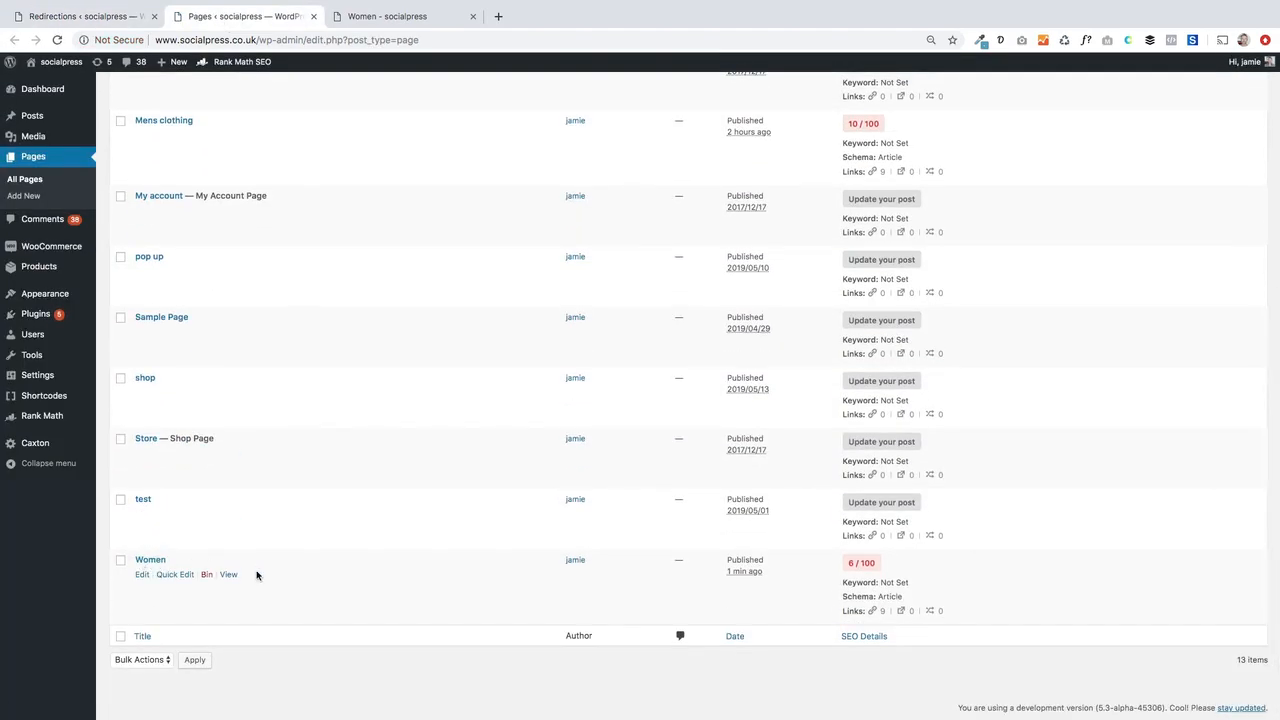
click(228, 574)
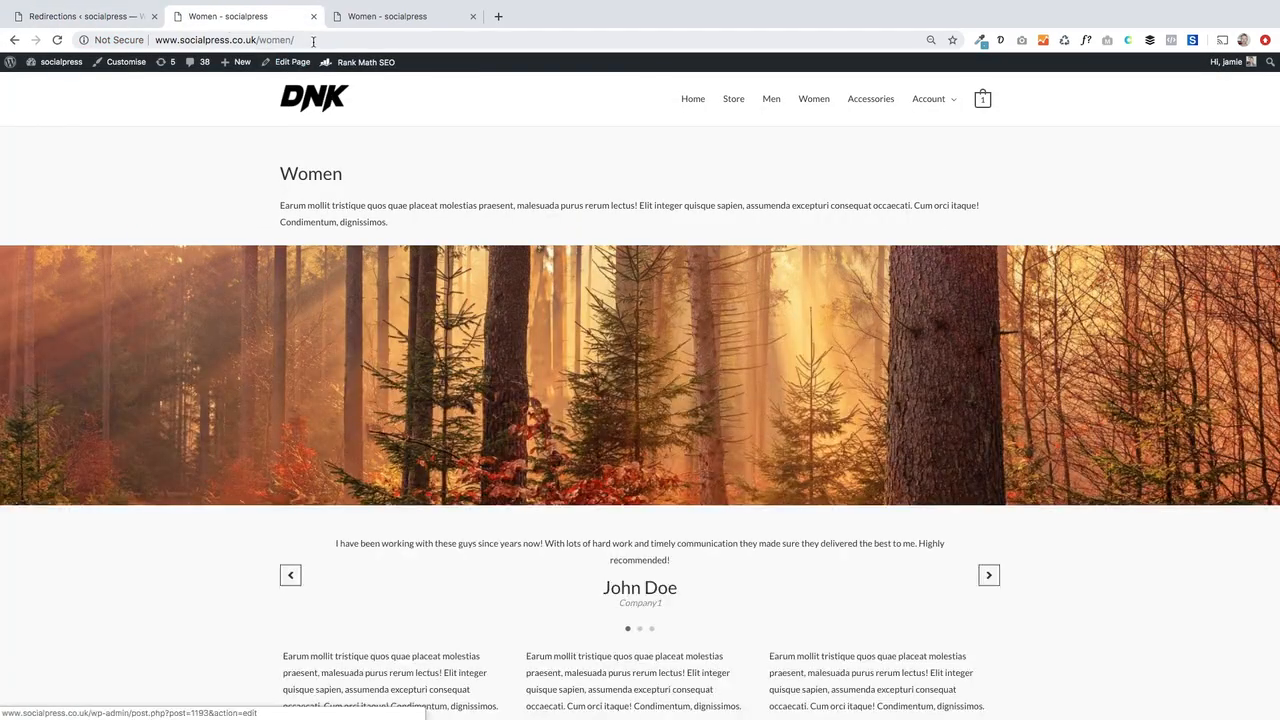
click(313, 40)
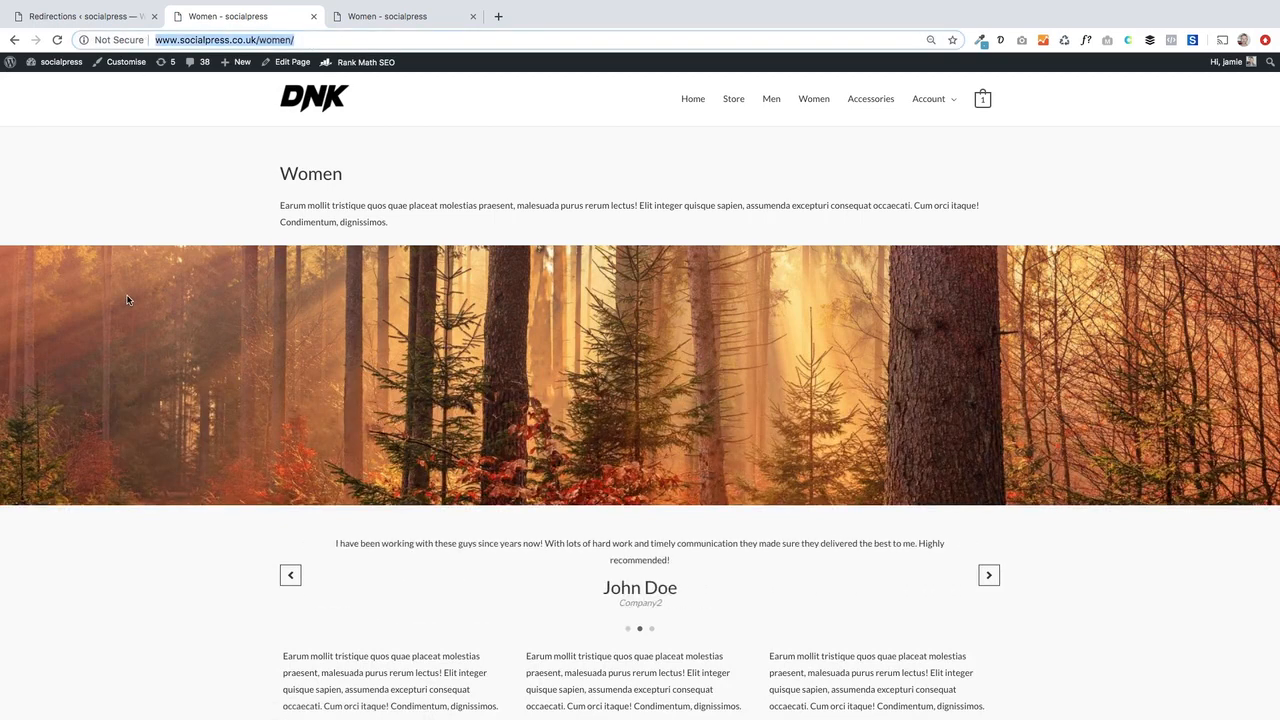
Return to the redirection form ready to fill the destination address.
click(85, 16)
click(268, 242)
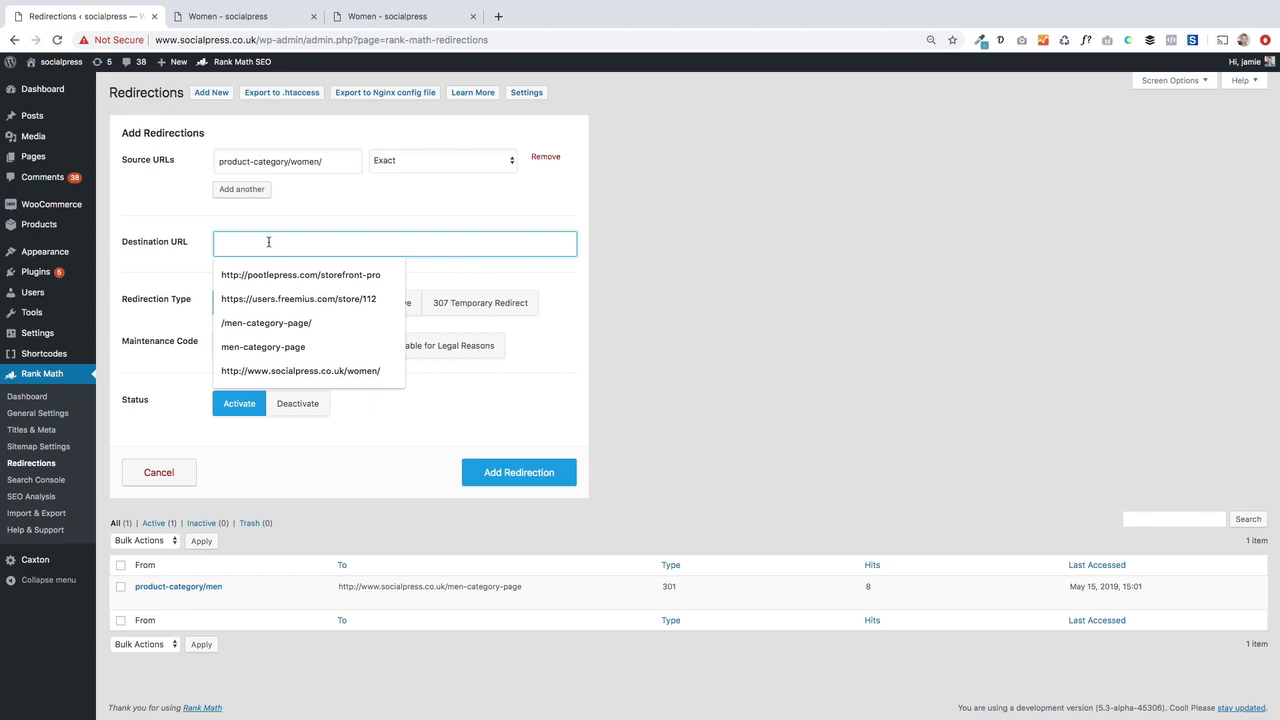
text(http://www.socialpress.co.uk/women/)
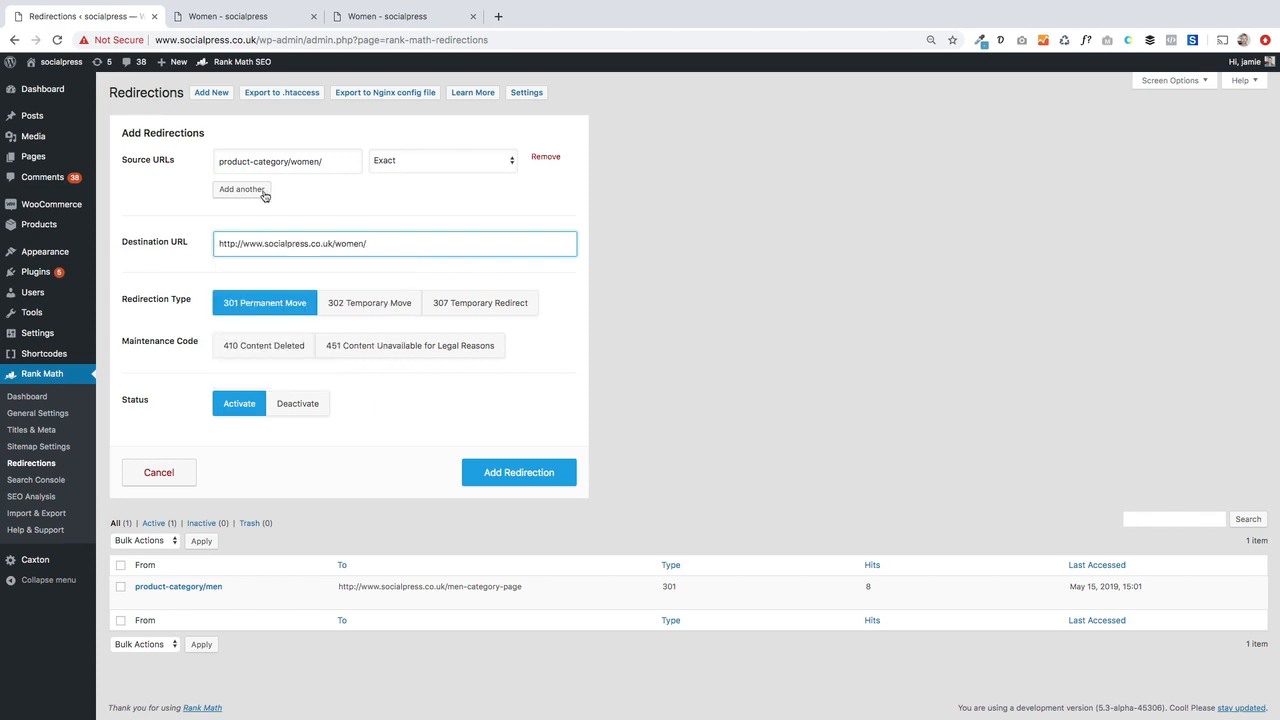
drag(335, 160, 225, 160)
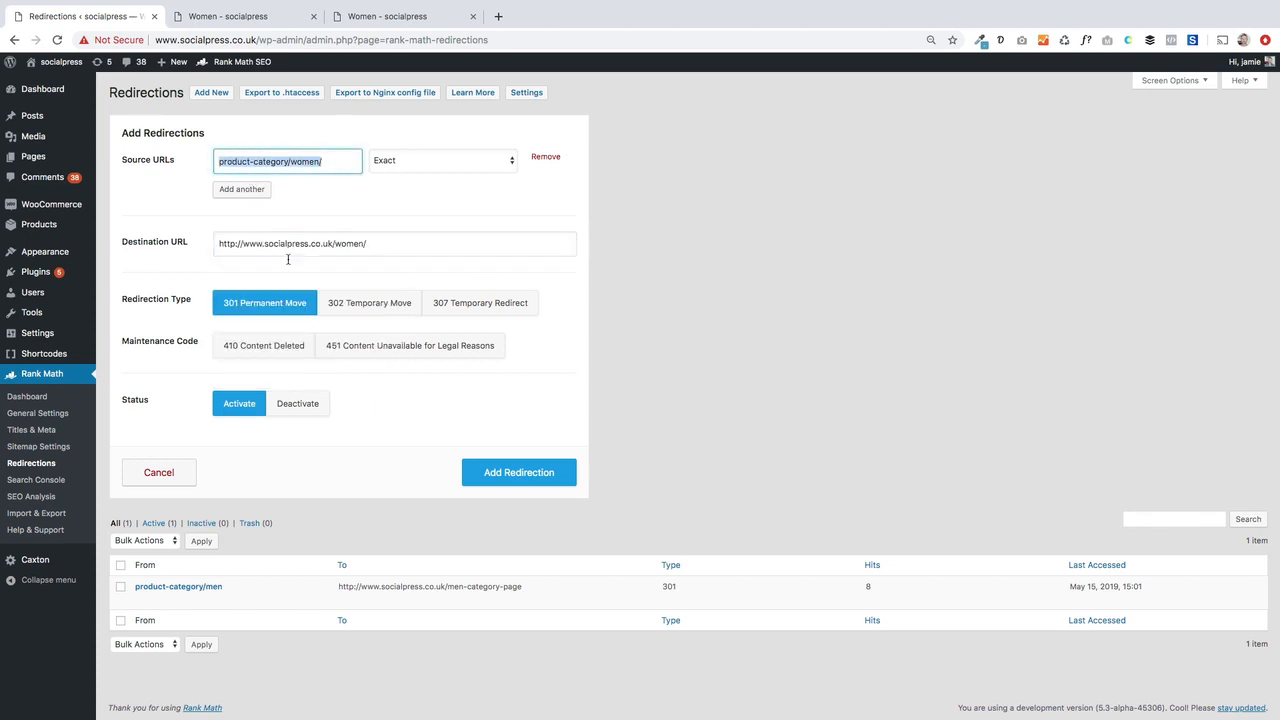
drag(370, 243, 226, 243)
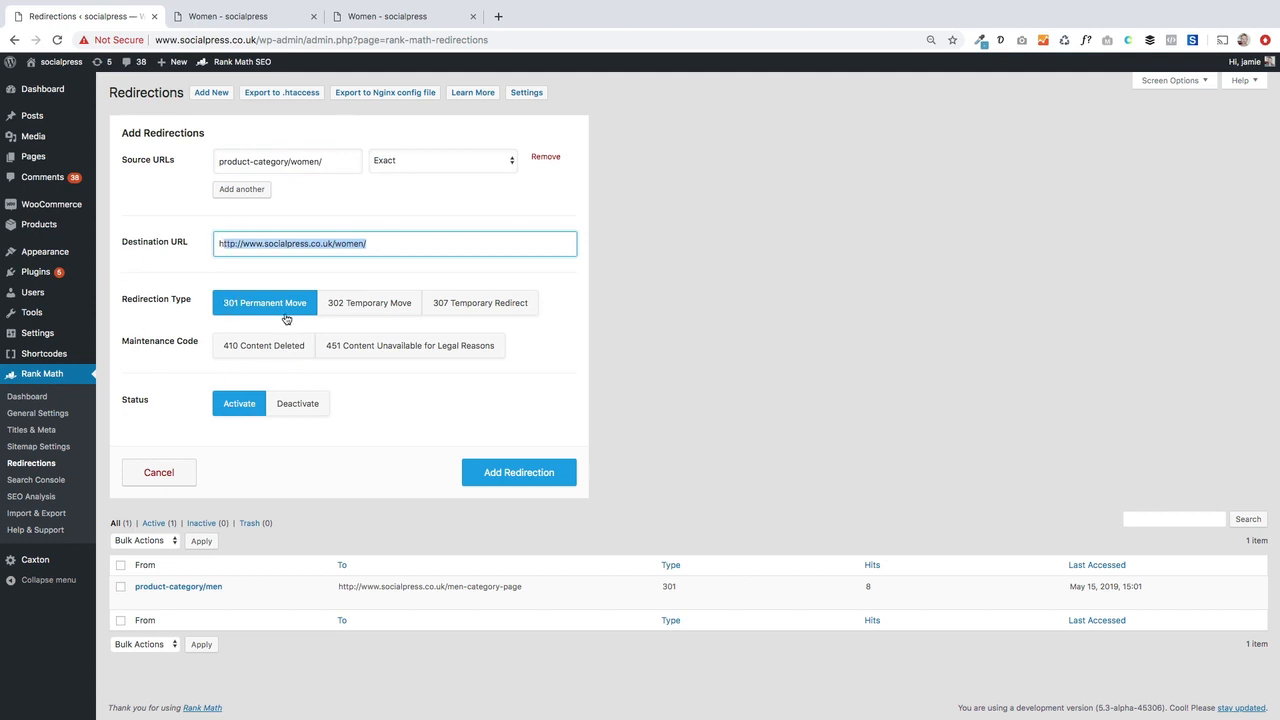
click(512, 472)
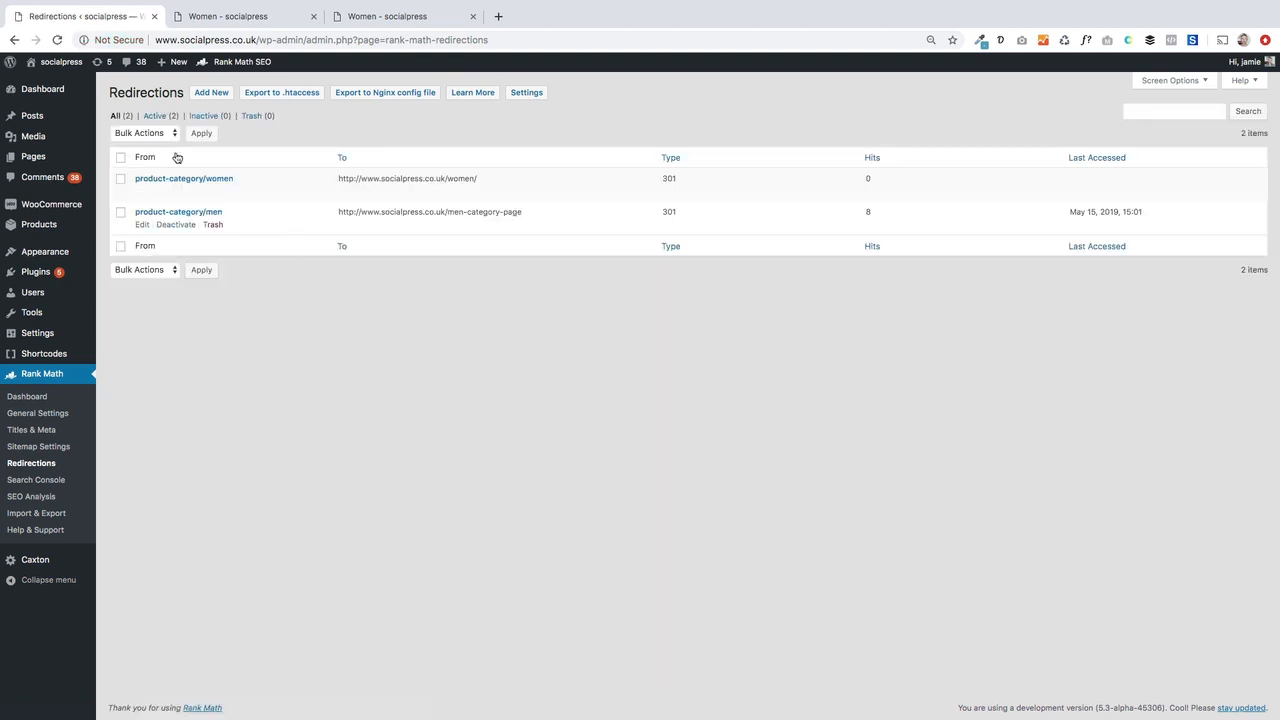
Visit the DNK storefront and open the Women page with its banner, testimonials and product grid.
click(55, 61)
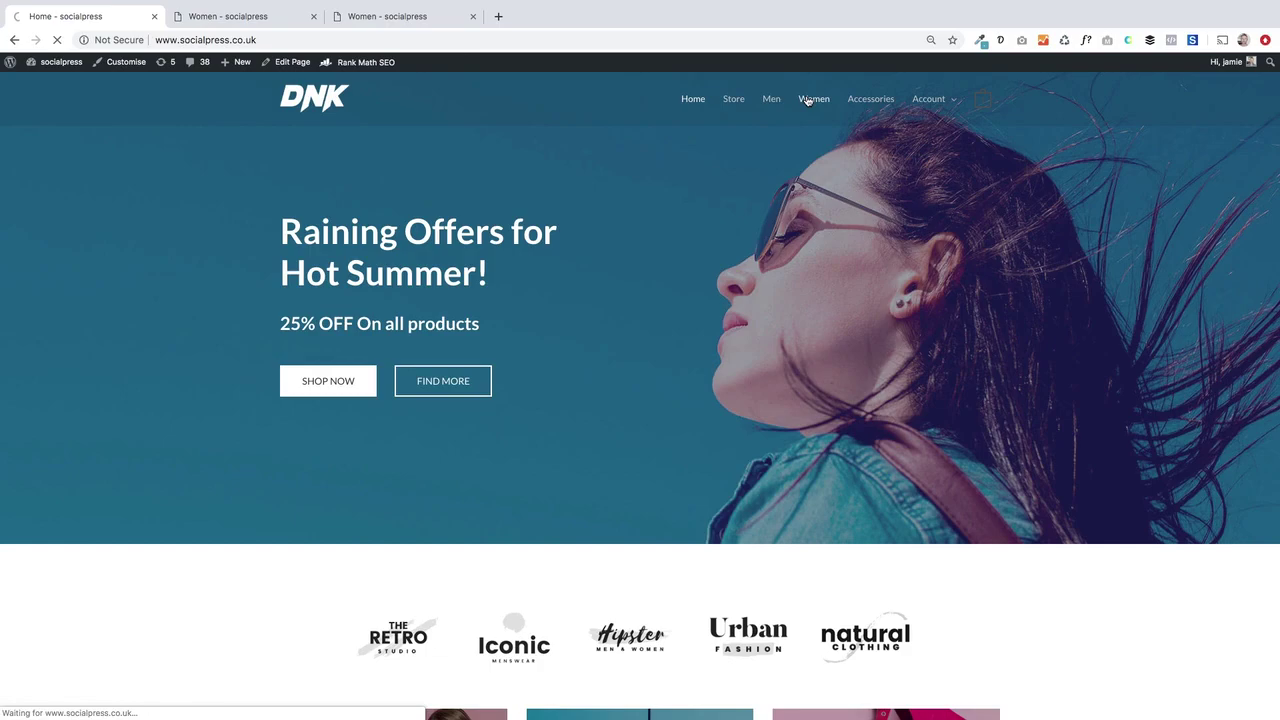
click(813, 98)
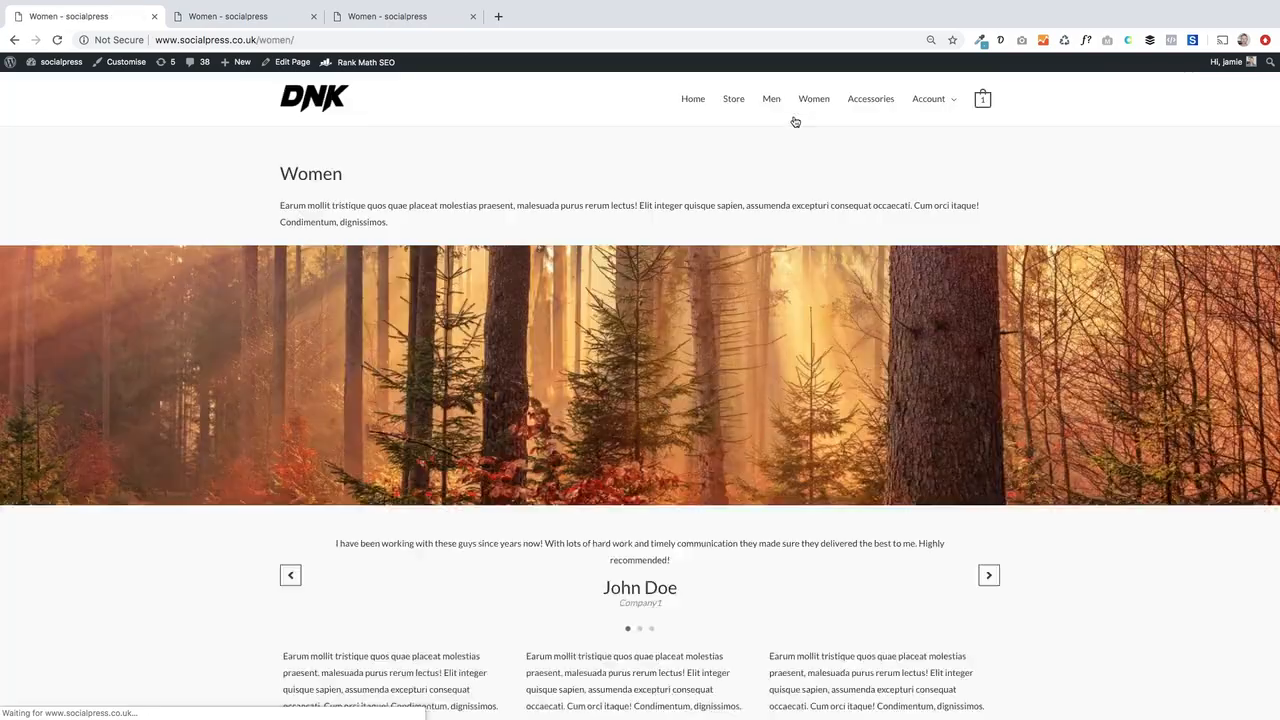
scroll(164, 367, down, 5)
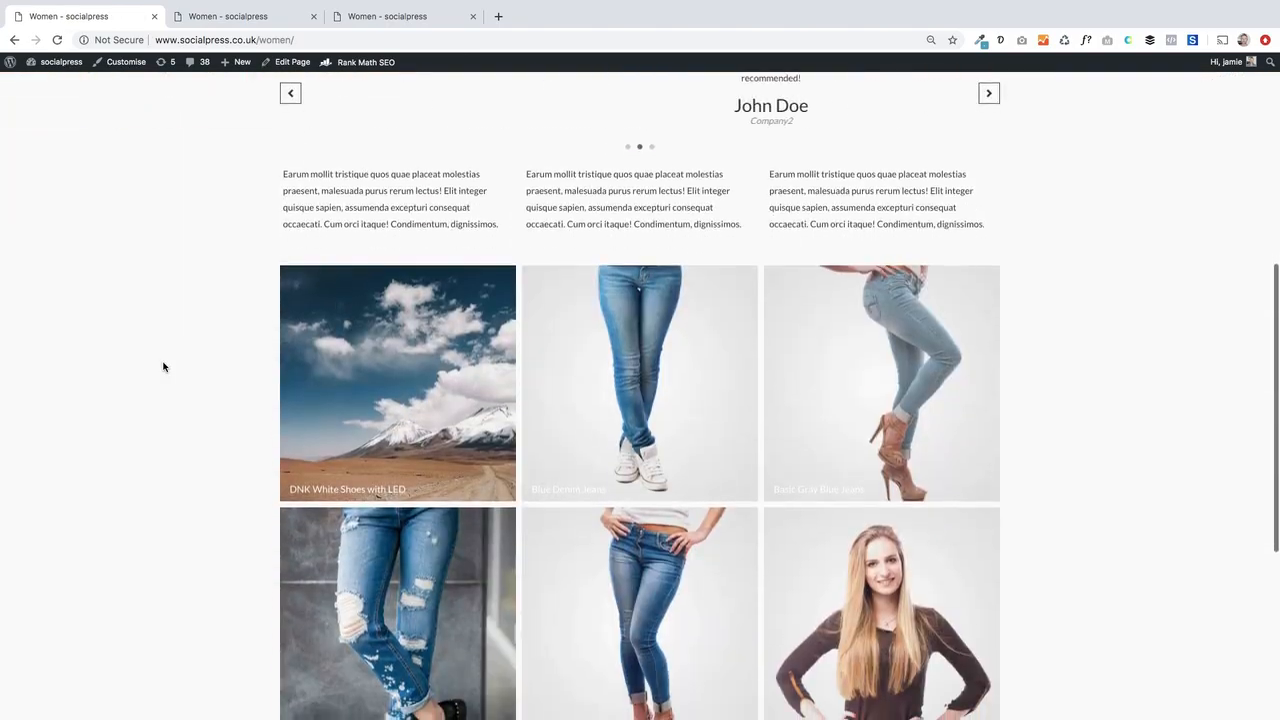
scroll(164, 367, down, 5)
scroll(164, 367, up, 10)
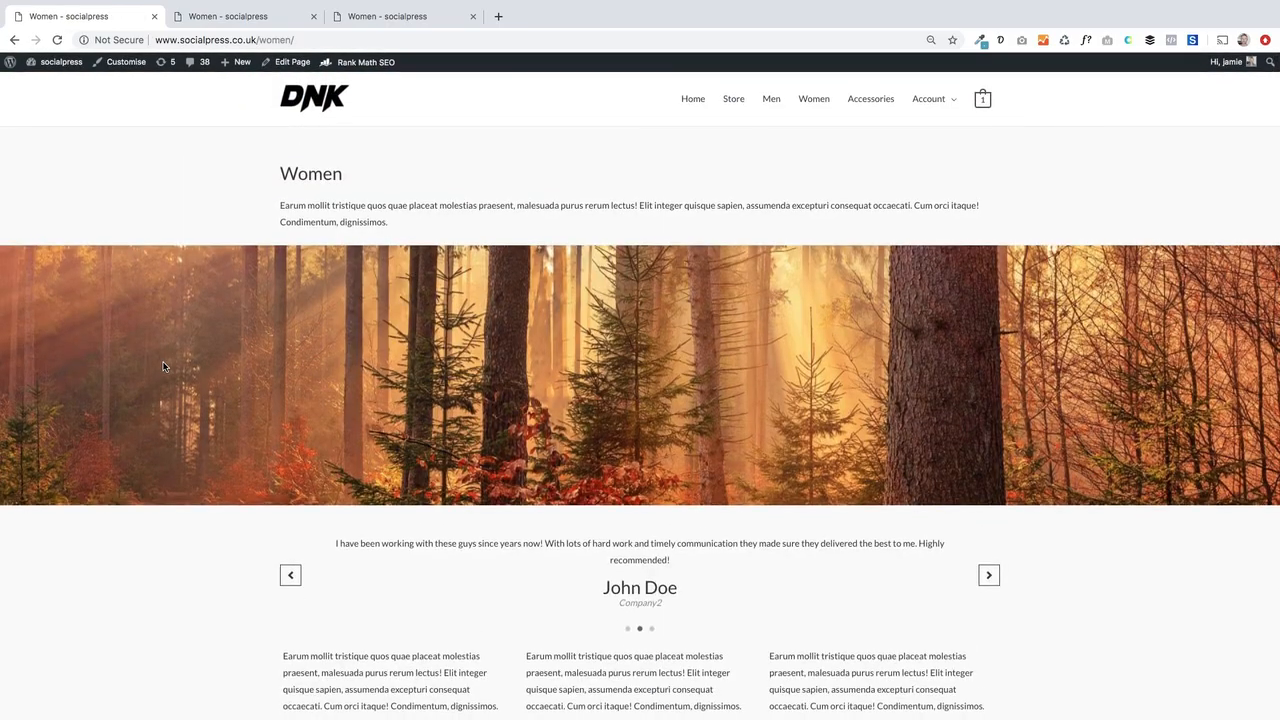